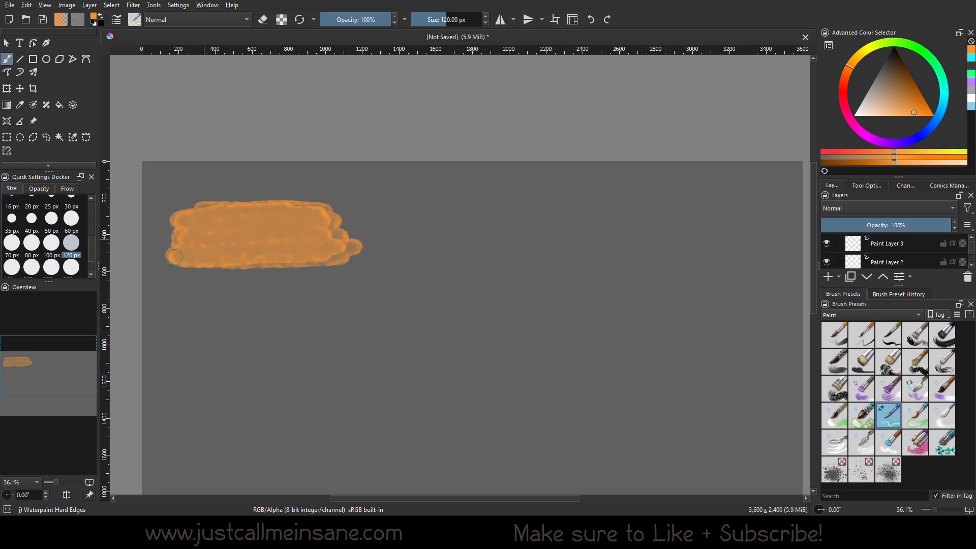
Step: Build up the orange swatch with overlapping Waterpaint Hard Edges strokes at 120 px until the colour is more even
mouse_move(245, 212)
left_mouse_down()
mouse_move(338, 234)
mouse_move(332, 246)
left_mouse_up()
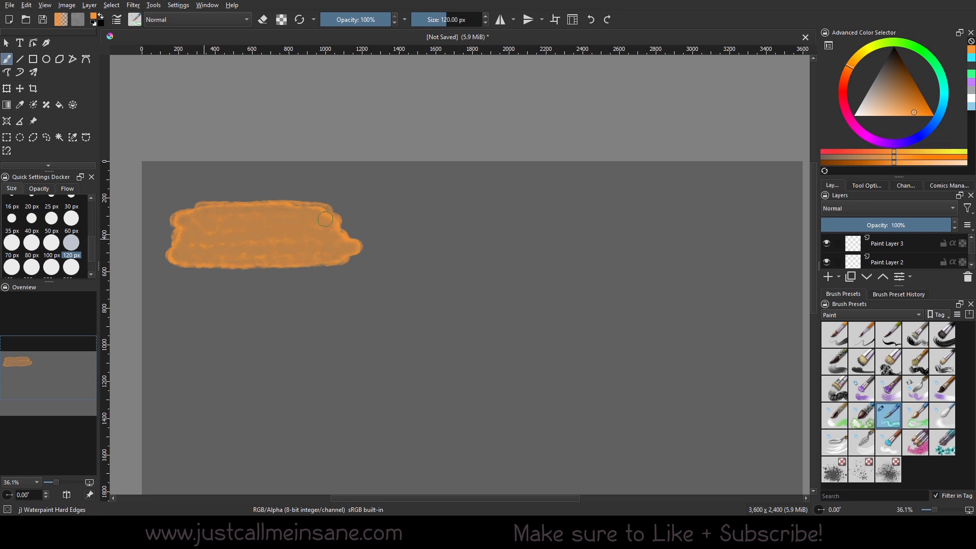
mouse_move(233, 220)
left_mouse_down()
mouse_move(278, 222)
mouse_move(227, 231)
mouse_move(293, 234)
mouse_move(211, 246)
mouse_move(287, 247)
mouse_move(280, 253)
mouse_move(214, 249)
mouse_move(316, 248)
left_mouse_up()
mouse_move(194, 253)
left_mouse_down()
mouse_move(288, 254)
mouse_move(224, 252)
mouse_move(308, 237)
mouse_move(205, 246)
mouse_move(212, 224)
mouse_move(248, 218)
mouse_move(206, 220)
left_mouse_up()
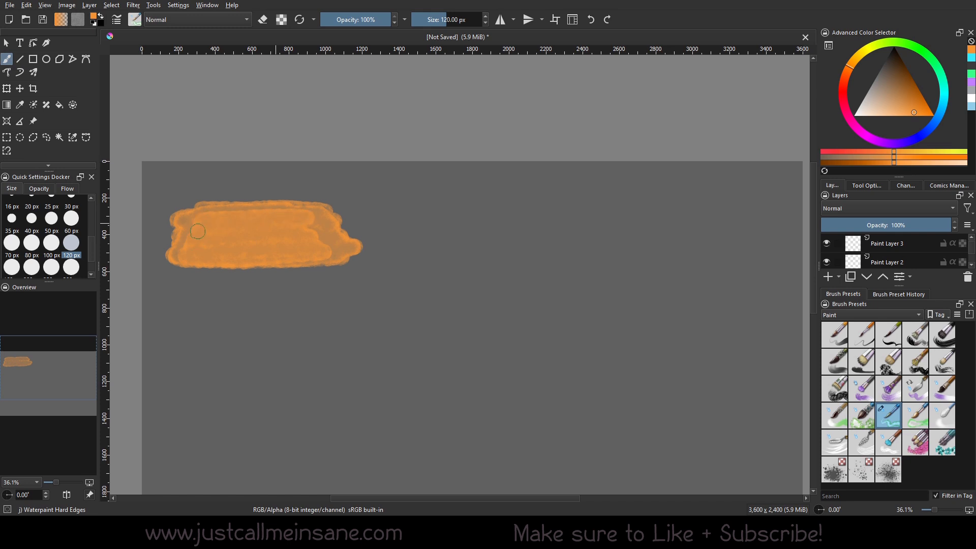
mouse_move(275, 216)
left_mouse_down()
mouse_move(323, 227)
mouse_move(338, 255)
left_mouse_up()
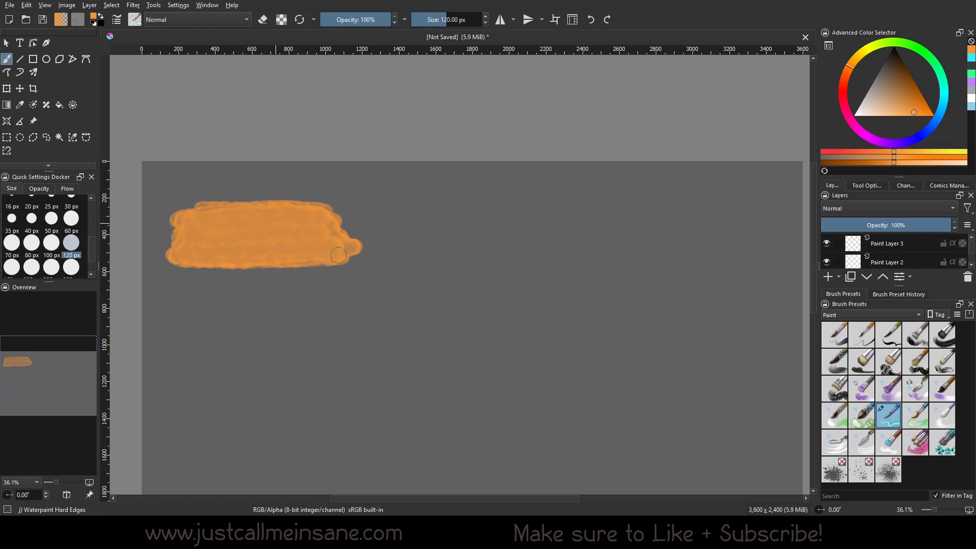
Step: Check the Waterpaint Hard Edges size pressure curve and try test strokes on the empty canvas below the swatch, undoing each one
left_click(118, 20)
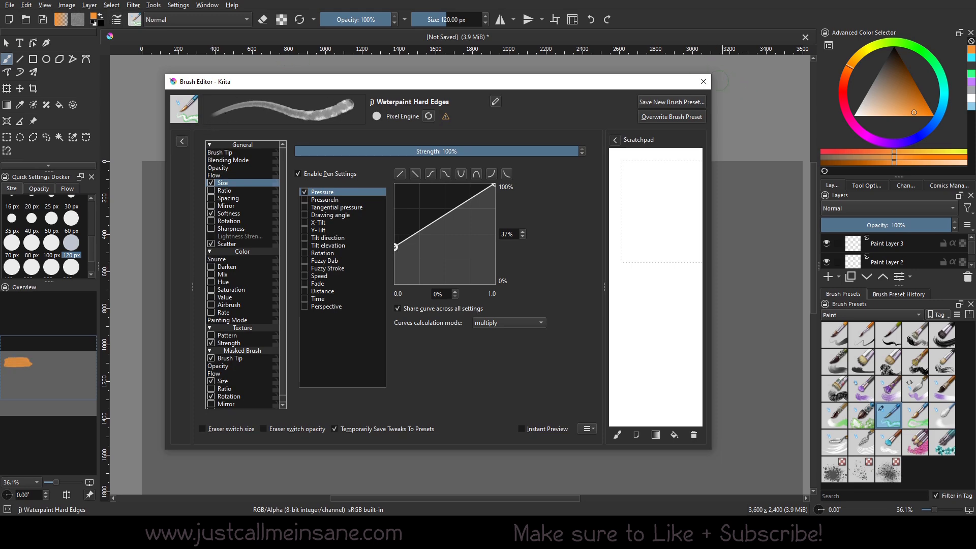
left_click(704, 81)
left_click_drag(333, 341, 352, 315)
mouse_move(399, 279)
left_mouse_down()
mouse_move(375, 379)
mouse_move(439, 288)
mouse_move(447, 327)
mouse_move(489, 388)
left_mouse_up()
key("ctrl+z")
key("ctrl+z")
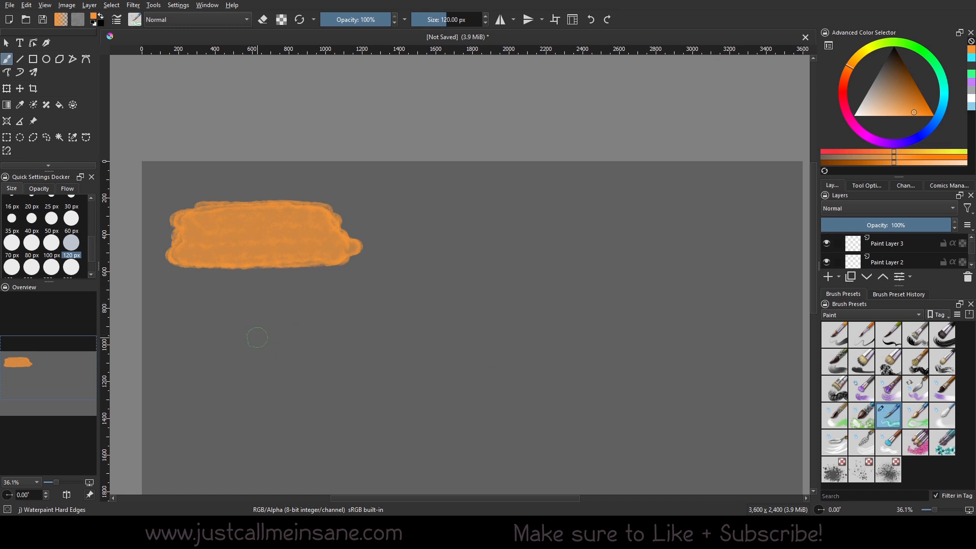
mouse_move(266, 362)
left_mouse_down()
mouse_move(274, 397)
mouse_move(336, 308)
mouse_move(367, 300)
mouse_move(436, 364)
left_mouse_up()
key("ctrl+z")
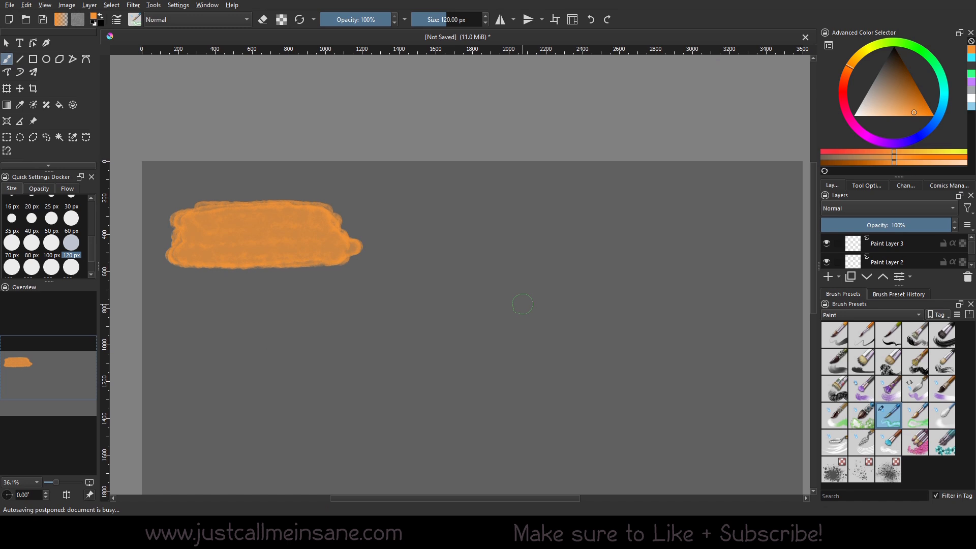
Step: Even out the swatch's interior with another pass, and try a Watercolor Fringe stroke on its upper edge, undoing that stroke
mouse_move(294, 223)
left_mouse_down()
mouse_move(234, 238)
mouse_move(302, 252)
mouse_move(215, 258)
mouse_move(334, 254)
mouse_move(306, 214)
left_mouse_up()
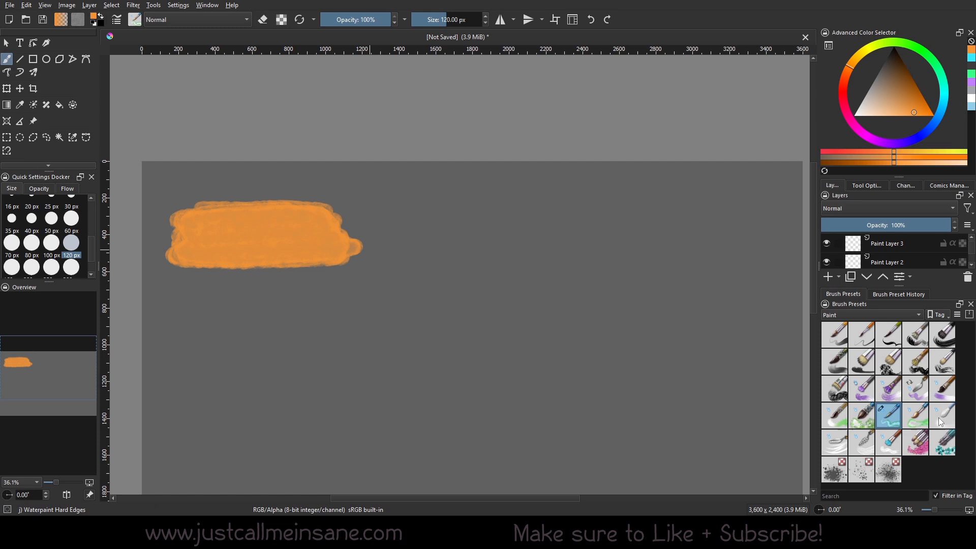
mouse_move(939, 417)
mouse_move(838, 446)
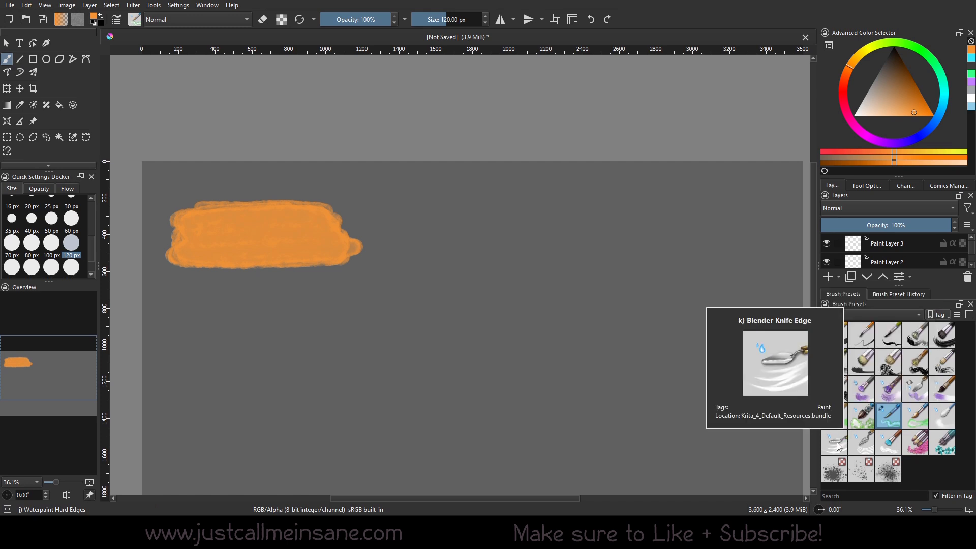
mouse_move(866, 426)
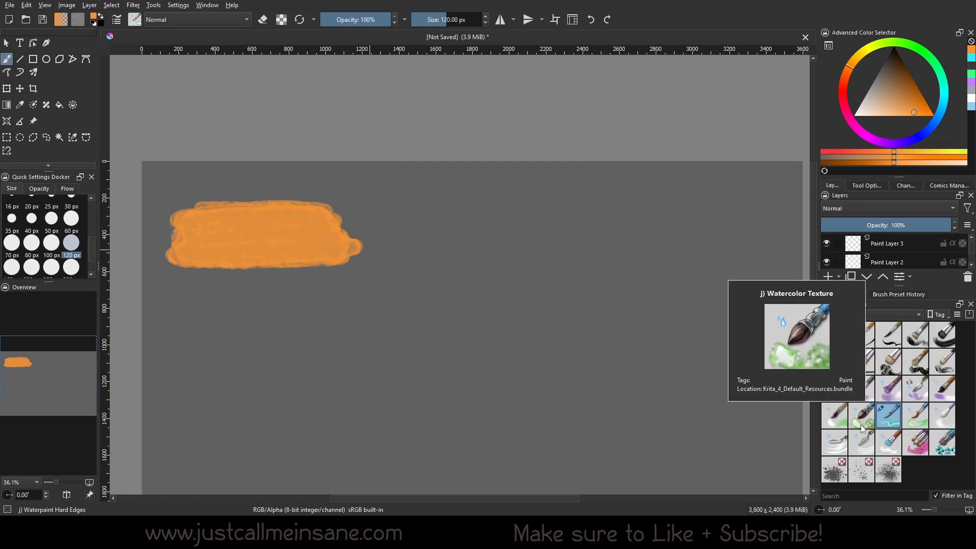
left_click(839, 420)
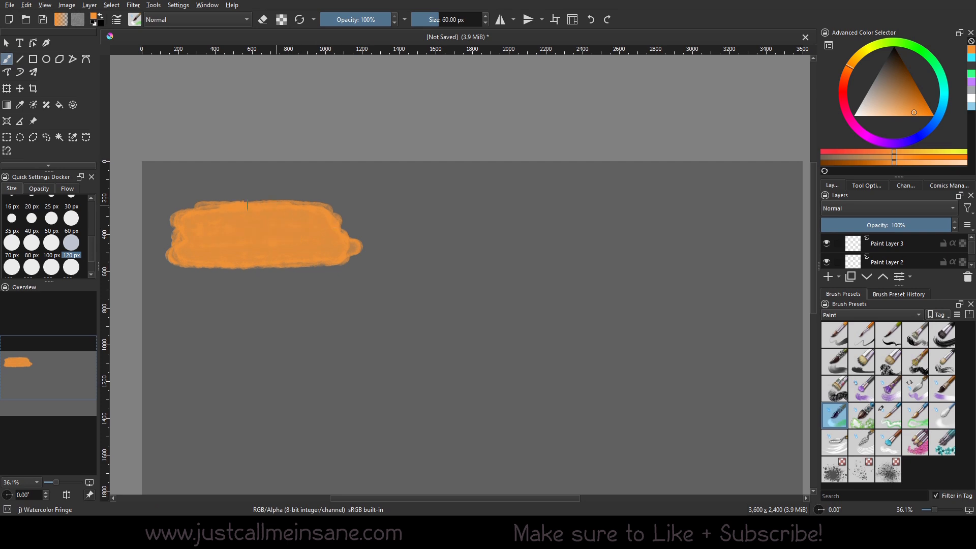
left_click_drag(247, 205, 277, 207)
key("ctrl+z")
Step: Roughen the orange swatch's outline all around with the Watercolor Texture brush at 220 px
left_click(870, 418)
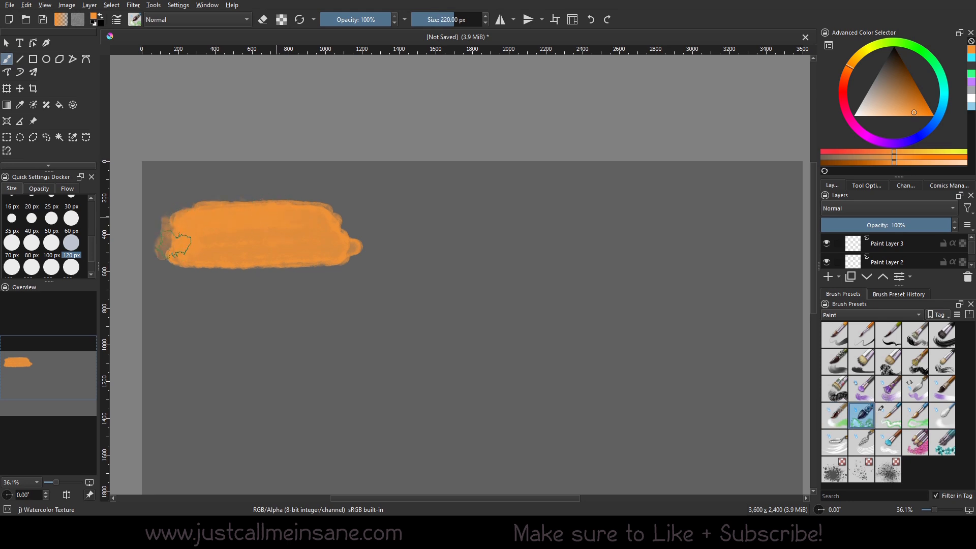
mouse_move(178, 224)
left_mouse_down()
mouse_move(167, 254)
mouse_move(319, 264)
mouse_move(243, 262)
mouse_move(326, 225)
mouse_move(269, 204)
mouse_move(206, 213)
mouse_move(159, 239)
mouse_move(176, 230)
mouse_move(198, 249)
mouse_move(341, 248)
mouse_move(338, 215)
mouse_move(345, 258)
mouse_move(280, 258)
mouse_move(306, 259)
mouse_move(346, 239)
mouse_move(363, 249)
left_mouse_up()
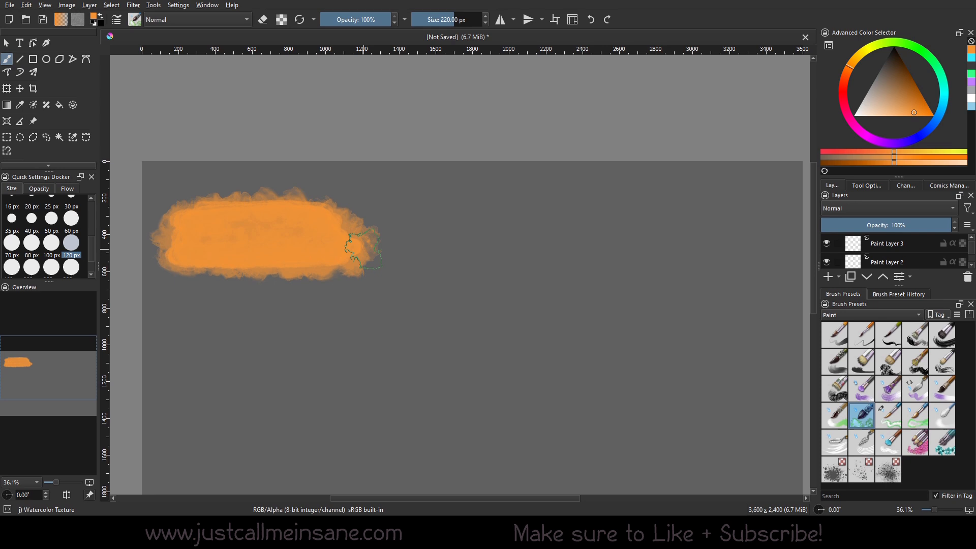
Step: Show the All Untagged brush presets and soften the swatch's edges with the WaterC Water-Pattern brush at about 169 px
left_click(863, 316)
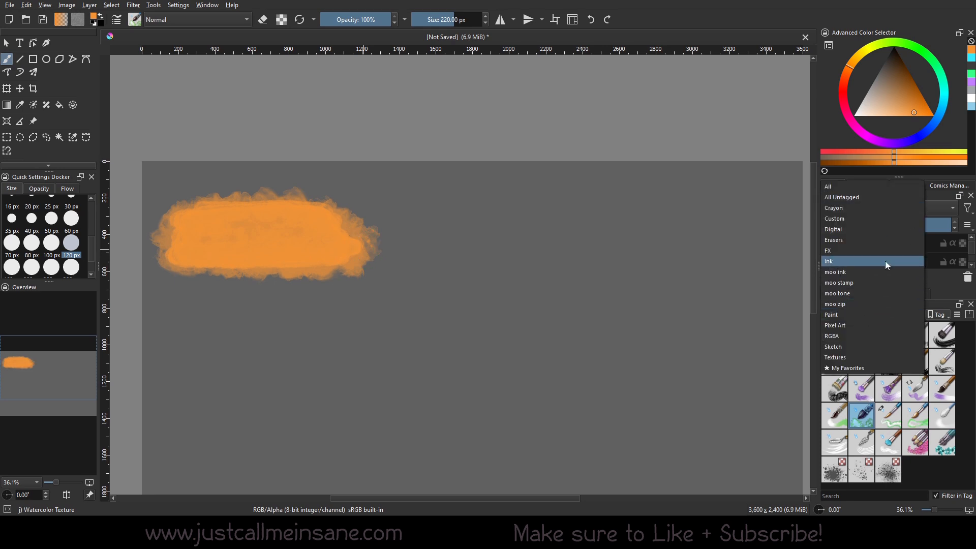
left_click(875, 197)
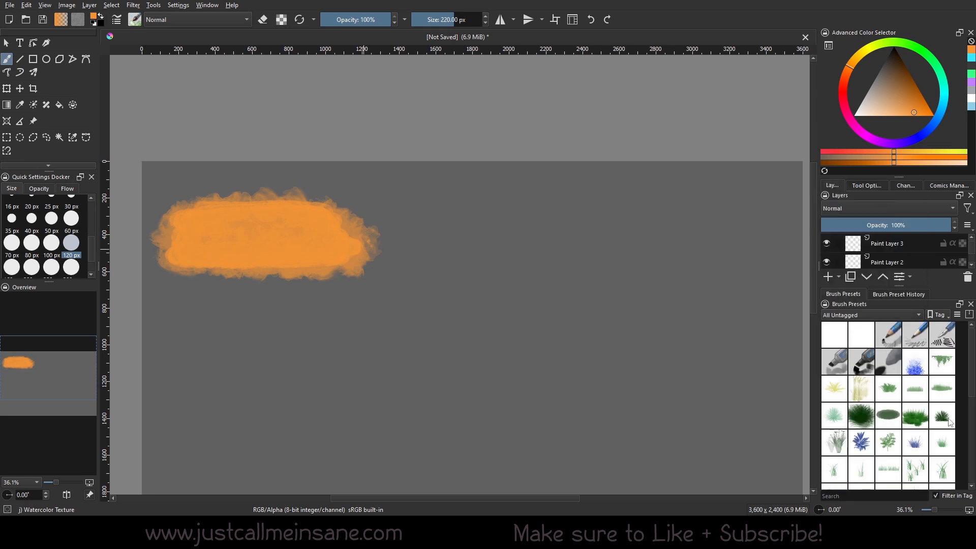
left_click_drag(972, 392, 974, 457)
left_click(837, 477)
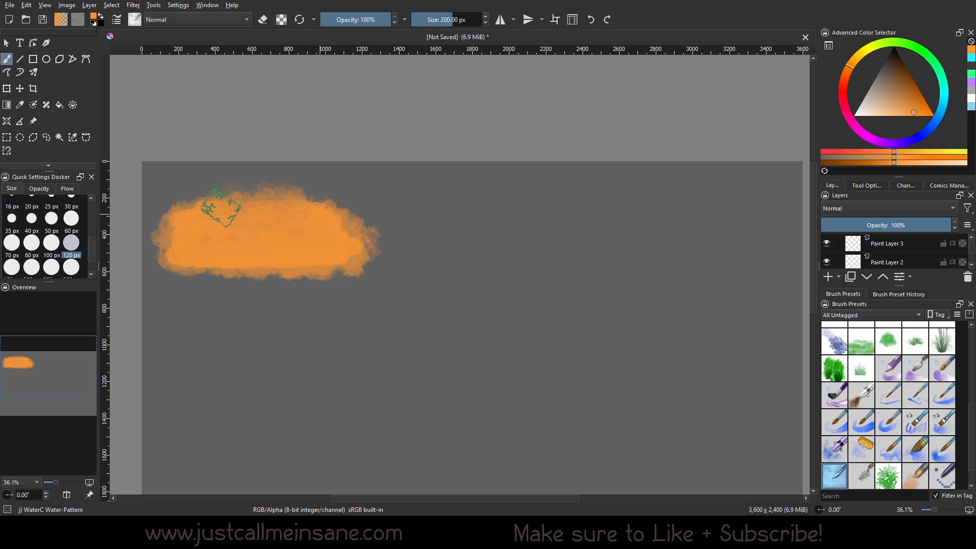
left_click_drag(973, 413, 970, 439)
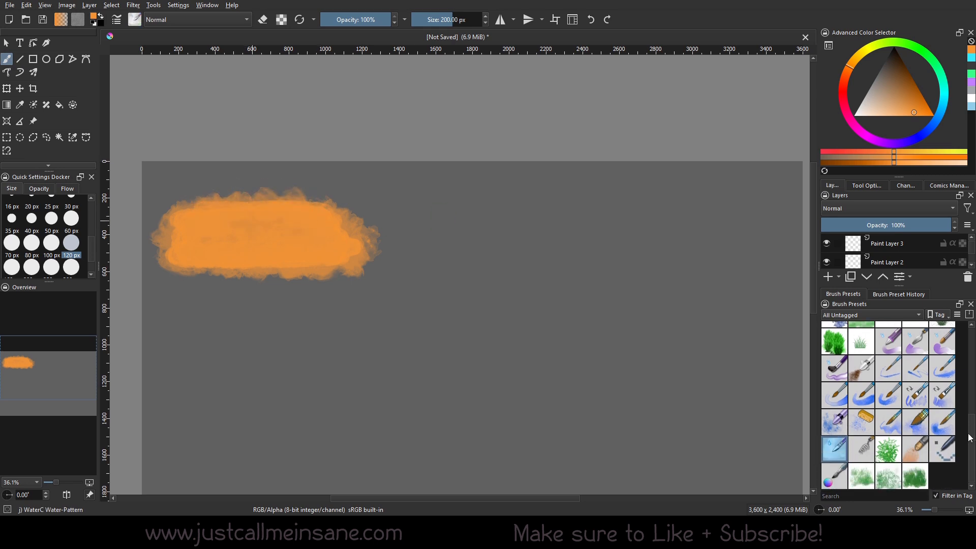
mouse_move(288, 214)
left_mouse_down("shift")
mouse_move(251, 205)
mouse_move(266, 199)
mouse_move(259, 204)
mouse_move(270, 208)
mouse_move(221, 215)
mouse_move(200, 236)
mouse_move(173, 234)
mouse_move(171, 248)
mouse_move(272, 270)
left_mouse_up("shift")
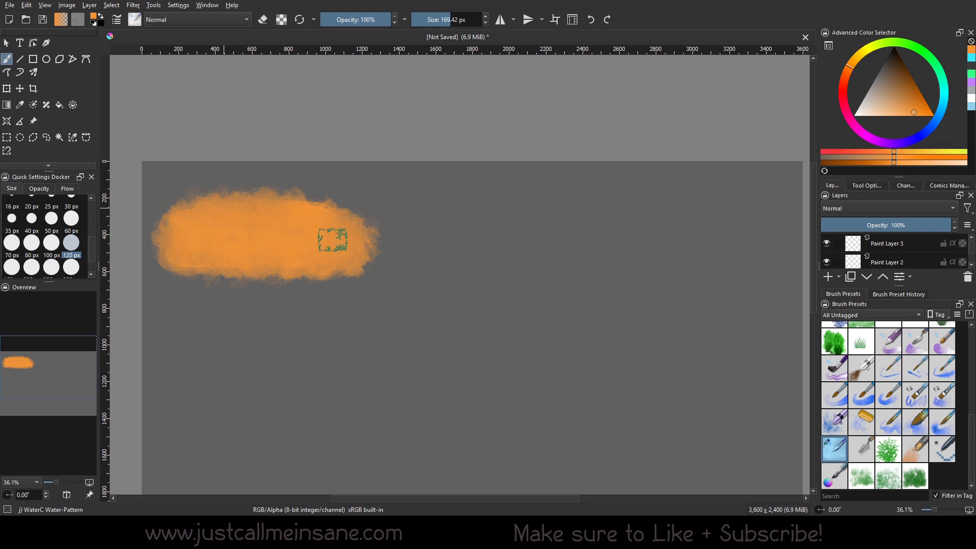
left_click(861, 422)
left_click(836, 450)
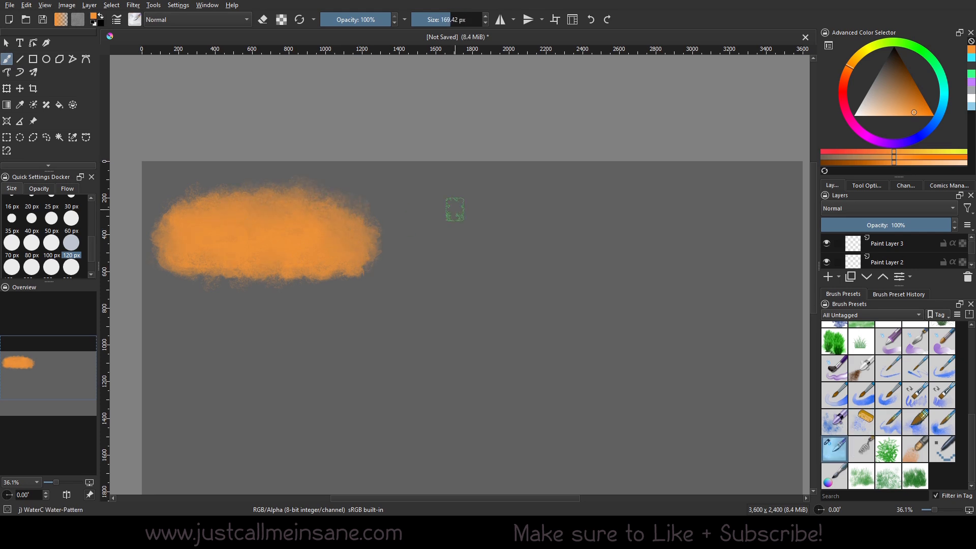
Step: Paint a second orange swatch about 1,300 px wide to the right of the first with WaterC Spread WideArea at 200 px
right_click(415, 258)
left_click(419, 216)
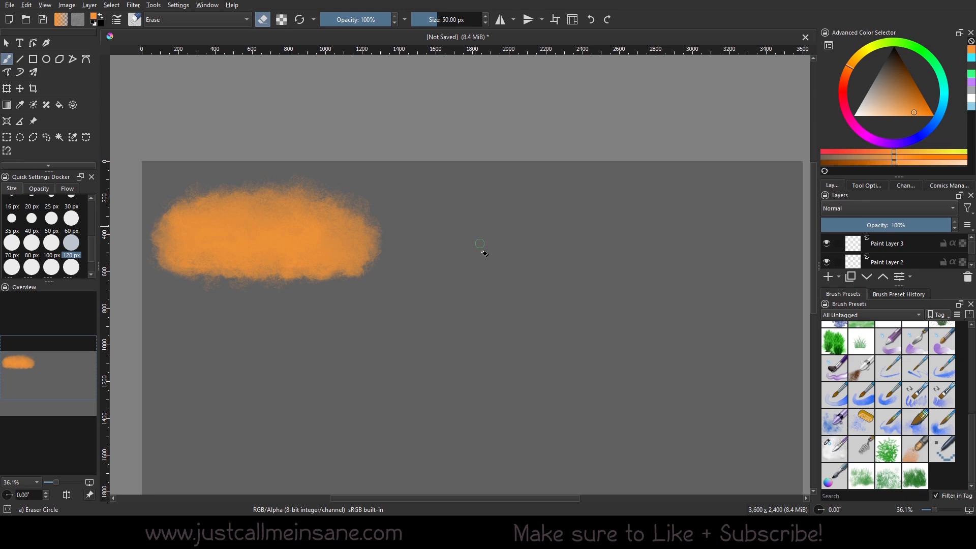
left_click(922, 423)
mouse_move(509, 254)
left_mouse_down()
mouse_move(409, 271)
mouse_move(493, 235)
mouse_move(381, 253)
mouse_move(585, 245)
mouse_move(579, 278)
mouse_move(365, 283)
mouse_move(583, 289)
mouse_move(556, 283)
left_mouse_up()
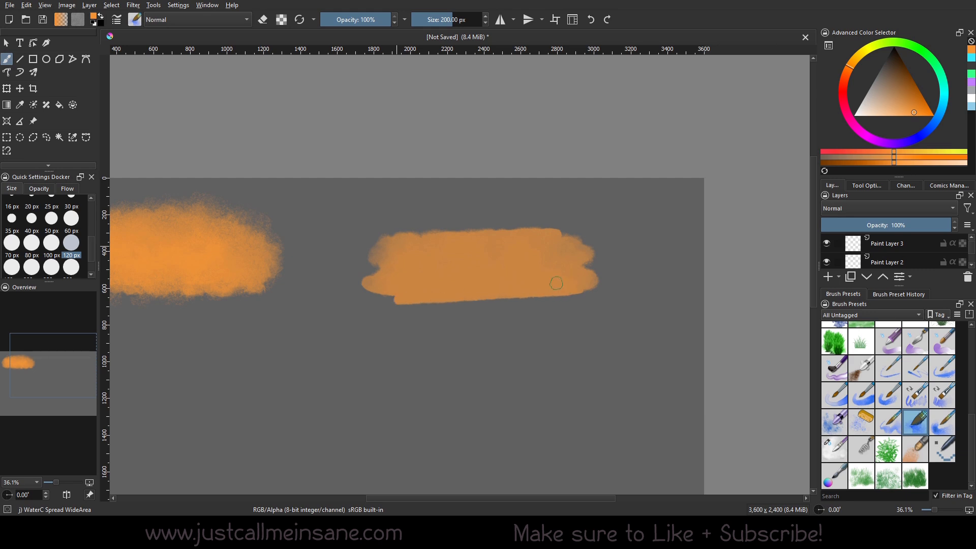
mouse_move(565, 242)
left_mouse_down()
mouse_move(413, 236)
mouse_move(579, 256)
mouse_move(446, 277)
mouse_move(551, 297)
mouse_move(401, 295)
mouse_move(568, 296)
left_mouse_up()
mouse_move(489, 239)
left_mouse_down()
mouse_move(424, 244)
mouse_move(569, 240)
mouse_move(417, 241)
mouse_move(554, 246)
mouse_move(413, 257)
mouse_move(527, 265)
mouse_move(411, 278)
mouse_move(503, 277)
mouse_move(427, 290)
mouse_move(563, 288)
mouse_move(478, 293)
mouse_move(564, 263)
mouse_move(544, 239)
mouse_move(449, 234)
mouse_move(441, 257)
mouse_move(403, 283)
mouse_move(590, 287)
mouse_move(435, 297)
mouse_move(546, 297)
mouse_move(374, 291)
left_mouse_up()
Step: Try the WaterC Spread-Pattern brush and two neighbouring watercolour brushes over the second swatch, undoing each stroke
left_click(943, 421)
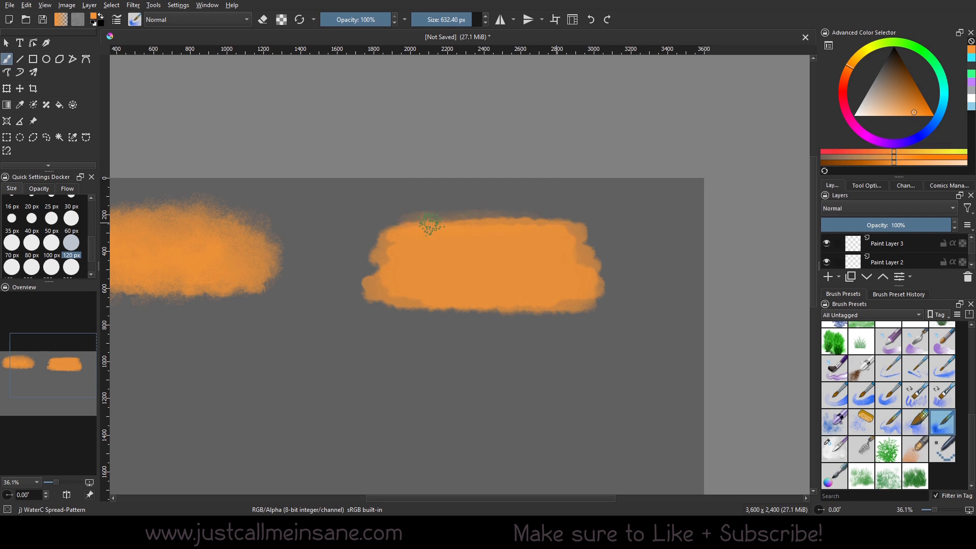
key("ctrl+z")
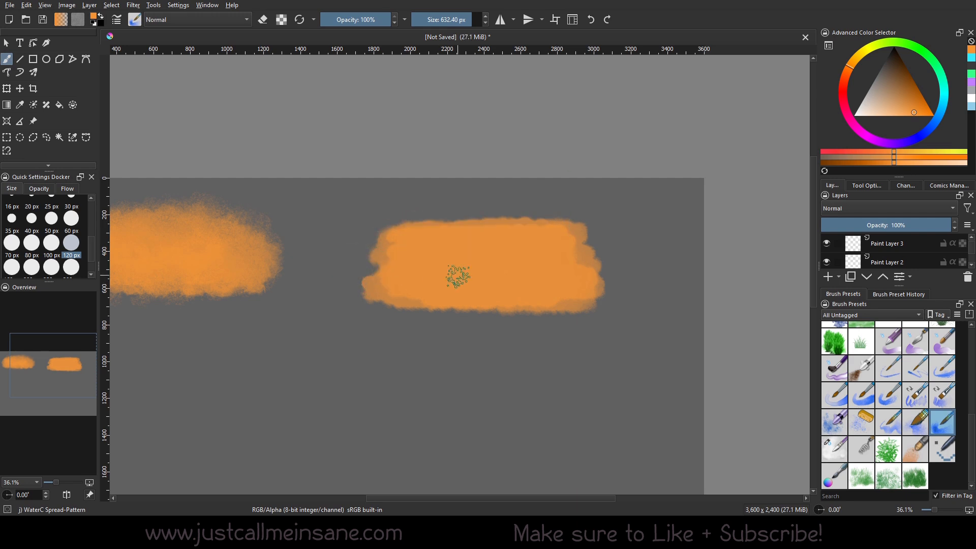
left_click(866, 422)
mouse_move(504, 227)
left_mouse_down()
mouse_move(408, 228)
mouse_move(513, 227)
mouse_move(363, 265)
left_mouse_up()
key("ctrl+z")
left_click(834, 422)
mouse_move(471, 225)
left_mouse_down()
mouse_move(394, 253)
mouse_move(430, 283)
left_mouse_up()
key("ctrl+z")
Step: Choose the WaterC Flat Decay Tilt brush at 150 px and try short strokes on the canvas, undoing each one
left_click(942, 395)
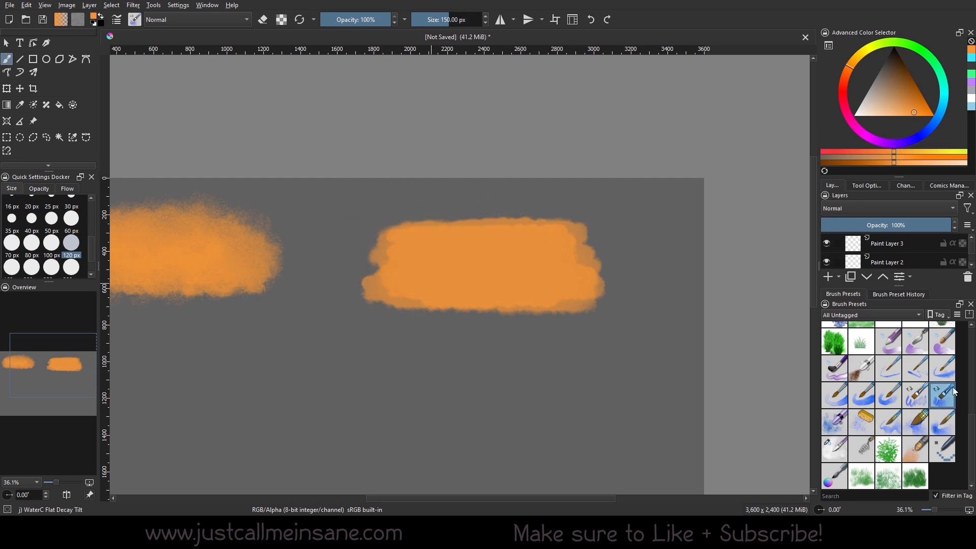
mouse_move(377, 226)
left_mouse_down()
mouse_move(388, 210)
mouse_move(361, 303)
mouse_move(385, 227)
left_mouse_up()
key("ctrl+z")
mouse_move(374, 266)
left_mouse_down()
mouse_move(381, 280)
mouse_move(382, 226)
mouse_move(413, 218)
left_mouse_up()
key("ctrl+z")
mouse_move(287, 317)
left_mouse_down()
mouse_move(310, 355)
mouse_move(417, 357)
mouse_move(471, 342)
mouse_move(288, 367)
mouse_move(338, 330)
mouse_move(461, 348)
mouse_move(285, 350)
left_mouse_up()
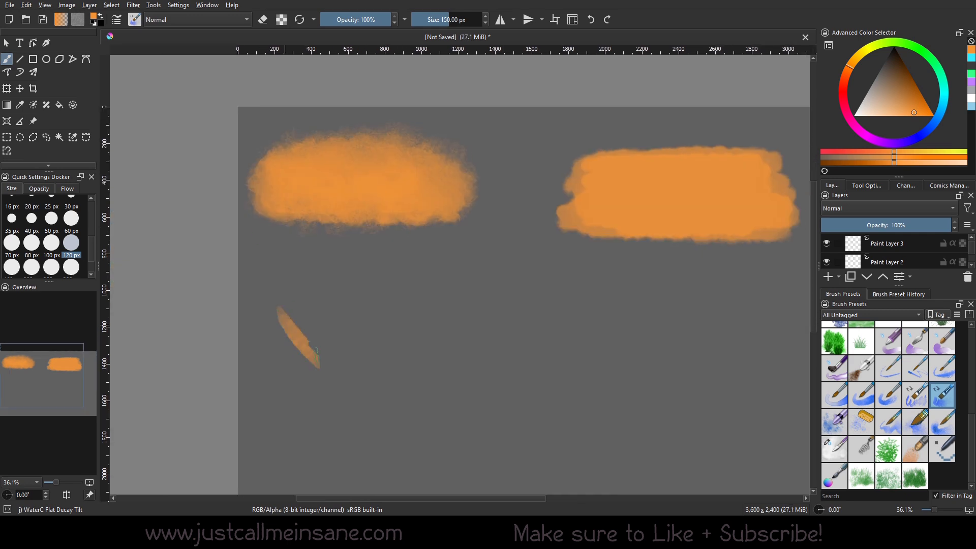
key("ctrl+z")
key("ctrl+z")
Step: Paint a test swatch below the first one with WaterC Flat Decay Tilt and clear it
mouse_move(280, 313)
left_mouse_down()
mouse_move(289, 341)
mouse_move(326, 331)
mouse_move(413, 338)
mouse_move(335, 365)
mouse_move(284, 350)
mouse_move(310, 326)
mouse_move(463, 346)
left_mouse_up()
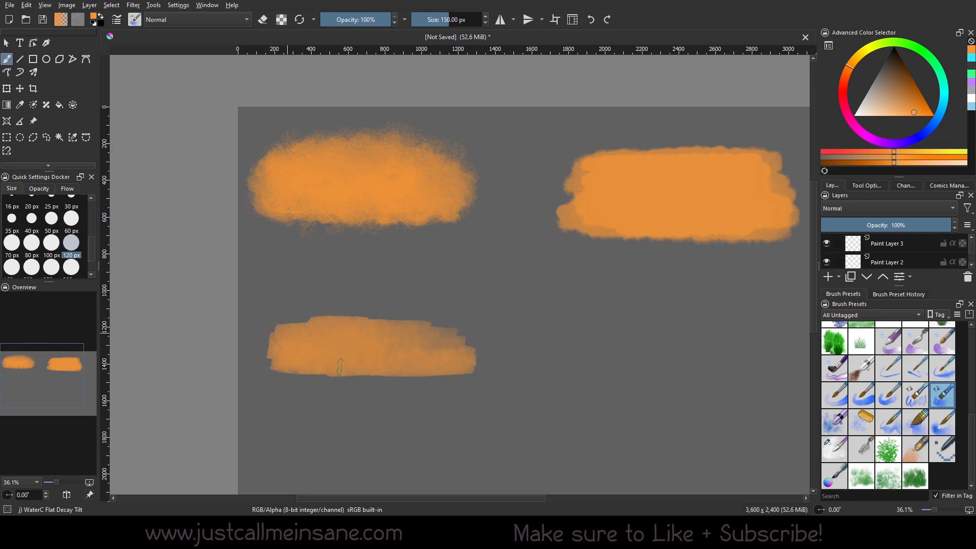
mouse_move(340, 367)
left_mouse_down()
mouse_move(294, 376)
mouse_move(429, 374)
mouse_move(327, 349)
mouse_move(295, 363)
mouse_move(308, 336)
mouse_move(336, 367)
mouse_move(412, 340)
mouse_move(374, 367)
mouse_move(272, 373)
left_mouse_up()
mouse_move(373, 374)
left_mouse_down()
mouse_move(444, 381)
mouse_move(298, 381)
mouse_move(315, 370)
mouse_move(430, 370)
mouse_move(359, 386)
mouse_move(451, 358)
left_mouse_up()
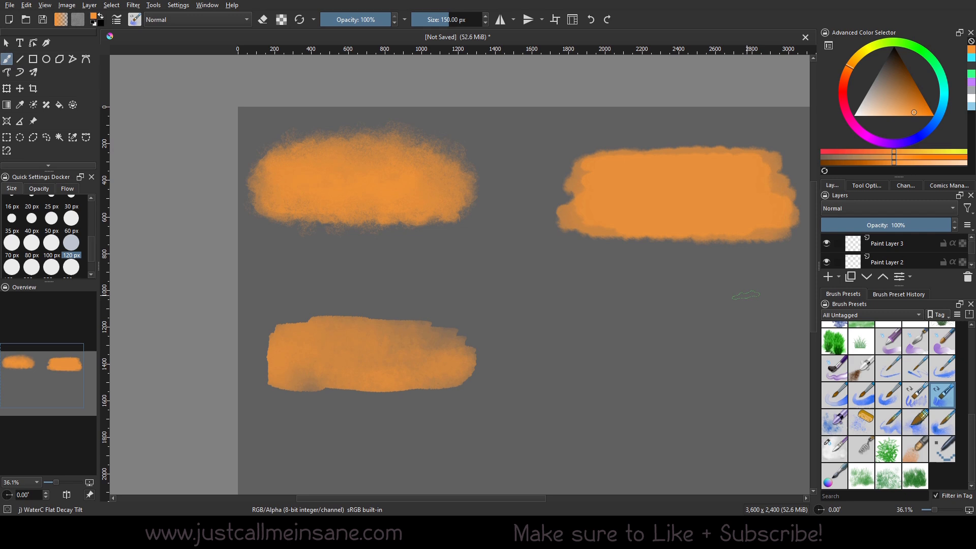
key("Delete")
Step: Test how the Flat Decay Tilt strokes fade and change with pen tilt in the same empty area, clearing each attempt
mouse_move(277, 331)
left_mouse_down()
mouse_move(291, 362)
mouse_move(301, 330)
mouse_move(323, 360)
mouse_move(342, 341)
mouse_move(359, 367)
mouse_move(384, 351)
left_mouse_up()
key("Delete")
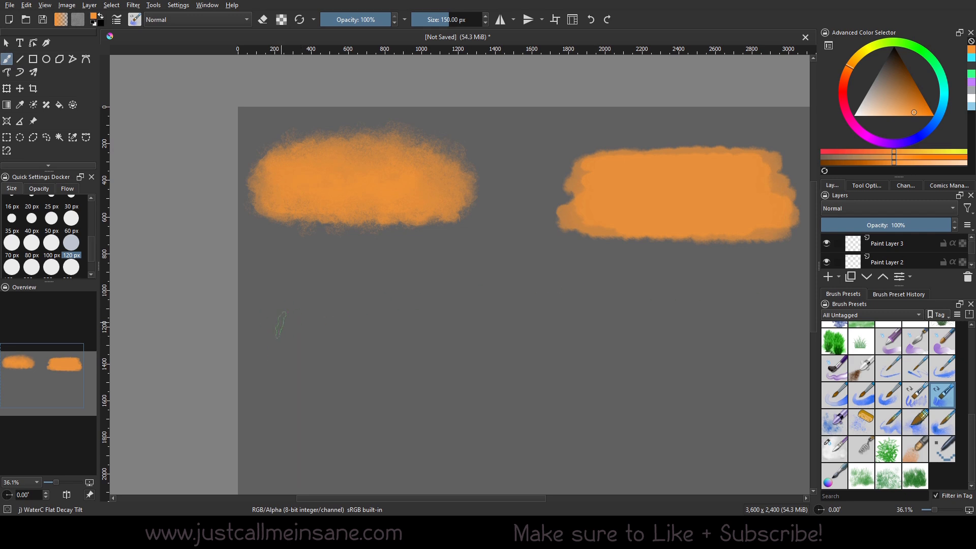
mouse_move(267, 323)
left_mouse_down()
mouse_move(279, 374)
mouse_move(370, 332)
mouse_move(267, 342)
mouse_move(416, 339)
mouse_move(280, 340)
mouse_move(449, 351)
mouse_move(266, 354)
mouse_move(374, 360)
mouse_move(275, 379)
mouse_move(297, 379)
mouse_move(346, 324)
mouse_move(389, 383)
mouse_move(430, 350)
mouse_move(454, 364)
left_mouse_up()
key("Delete")
key("Delete")
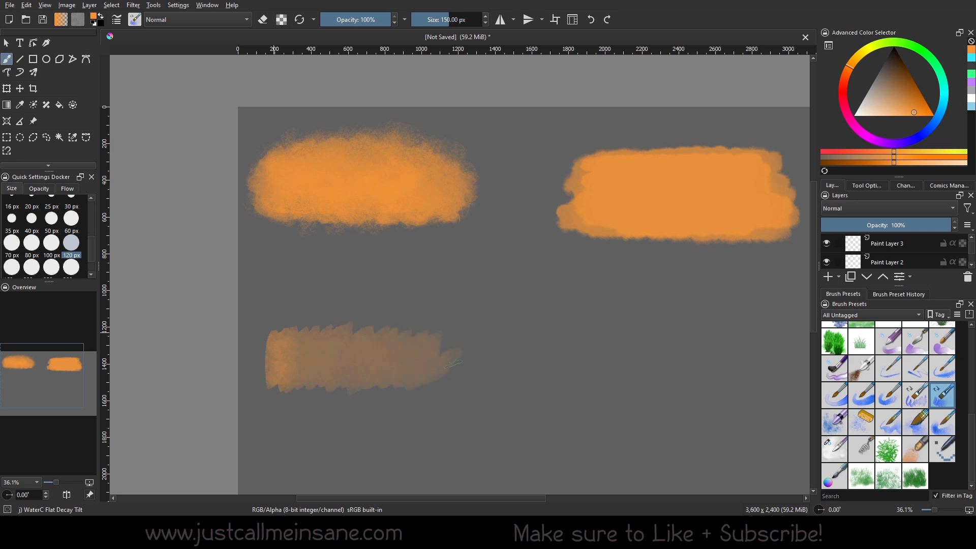
key("Delete")
mouse_move(277, 331)
left_mouse_down()
mouse_move(286, 386)
mouse_move(295, 366)
left_mouse_up()
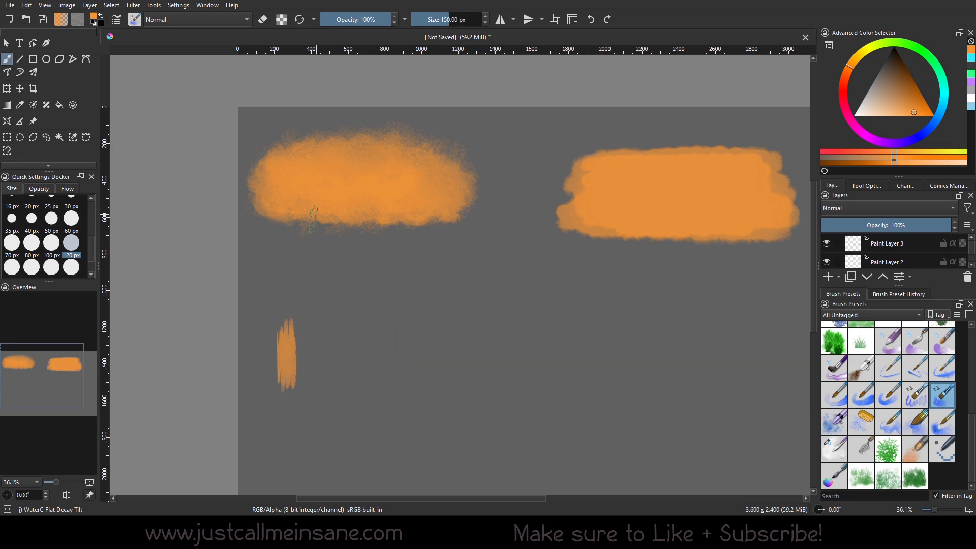
key("Delete")
Step: Paint a fading orange swatch well below the first, layering extra strokes over its left end and along its lower edge
mouse_move(289, 330)
left_mouse_down()
mouse_move(285, 361)
mouse_move(347, 340)
left_mouse_up()
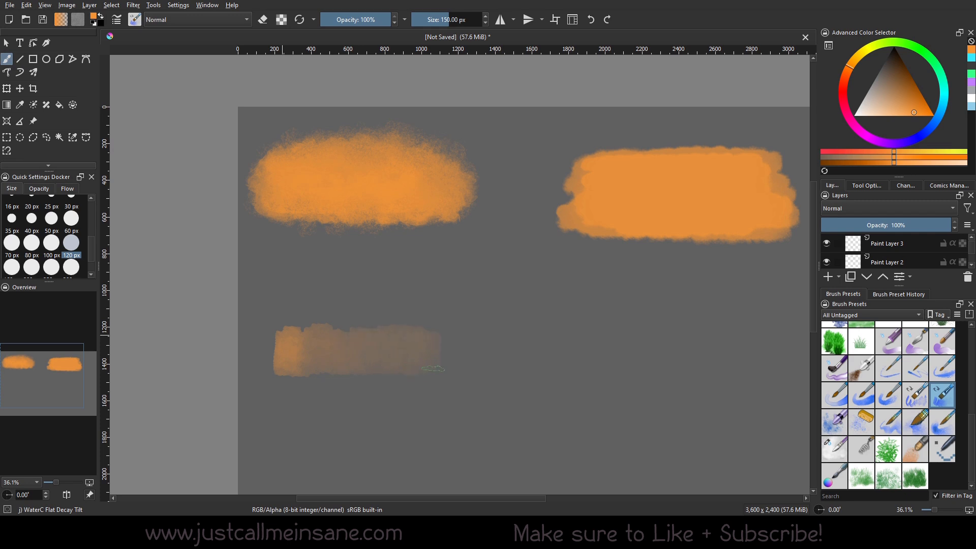
left_click_drag(278, 329, 295, 333)
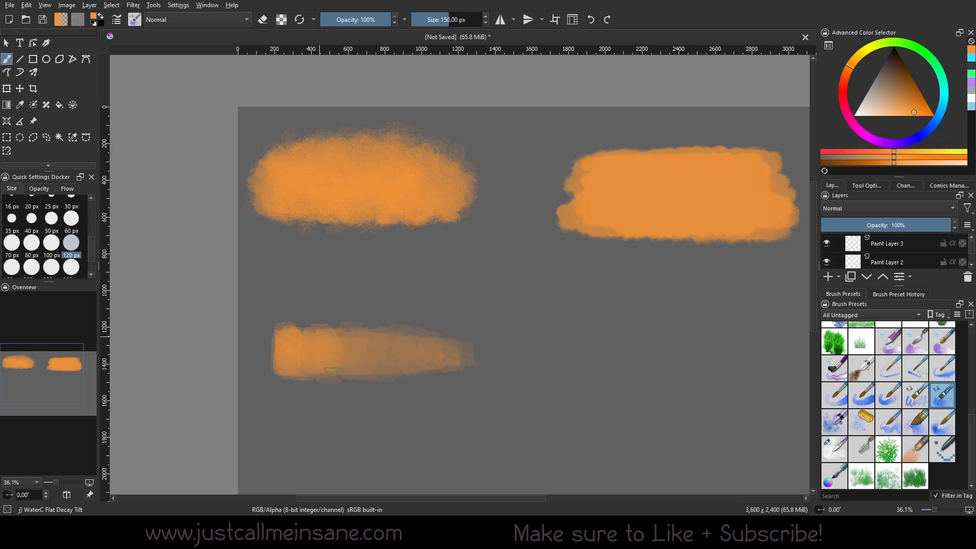
left_click_drag(282, 341, 280, 350)
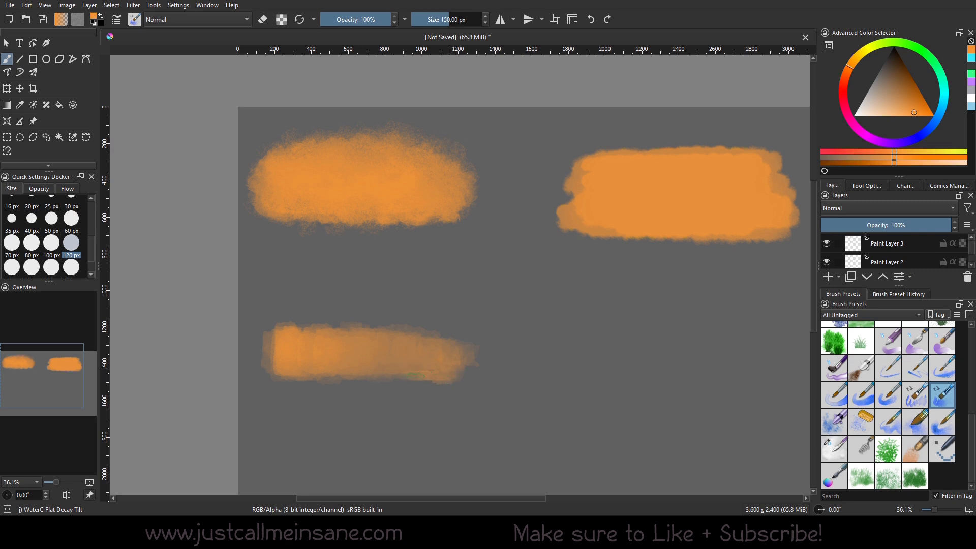
mouse_move(453, 378)
left_mouse_down()
mouse_move(357, 373)
mouse_move(416, 379)
left_mouse_up()
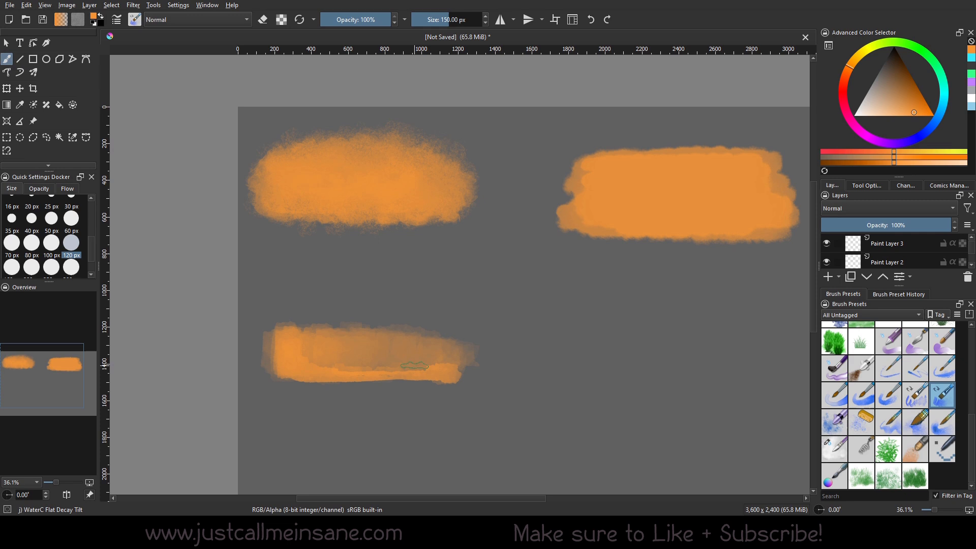
Step: Paint another fading orange band about 1,100 px wide between the two left swatches with WaterC Flat Decay Tilt
left_click_drag(647, 331, 604, 365)
left_click_drag(237, 305, 296, 297)
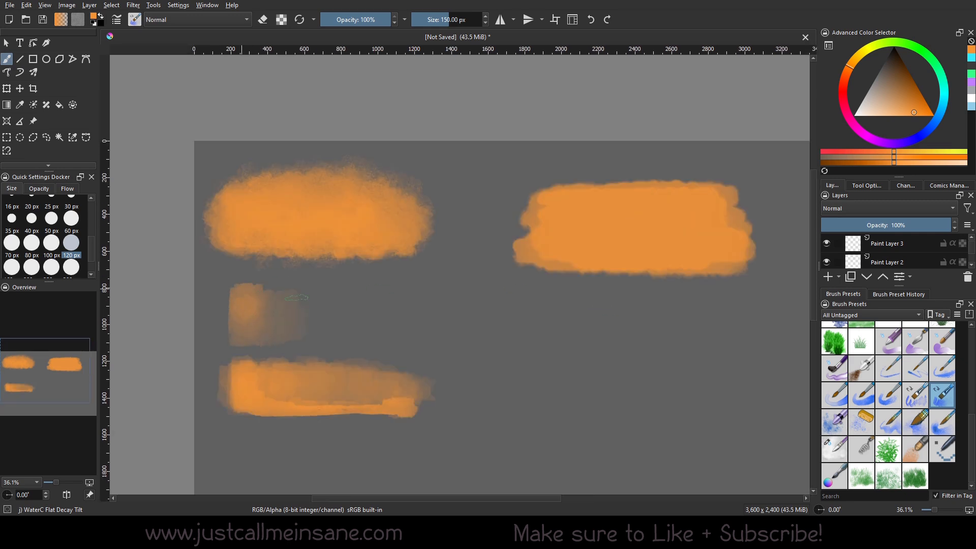
left_click_drag(239, 315, 381, 315)
left_click_drag(256, 316, 397, 307)
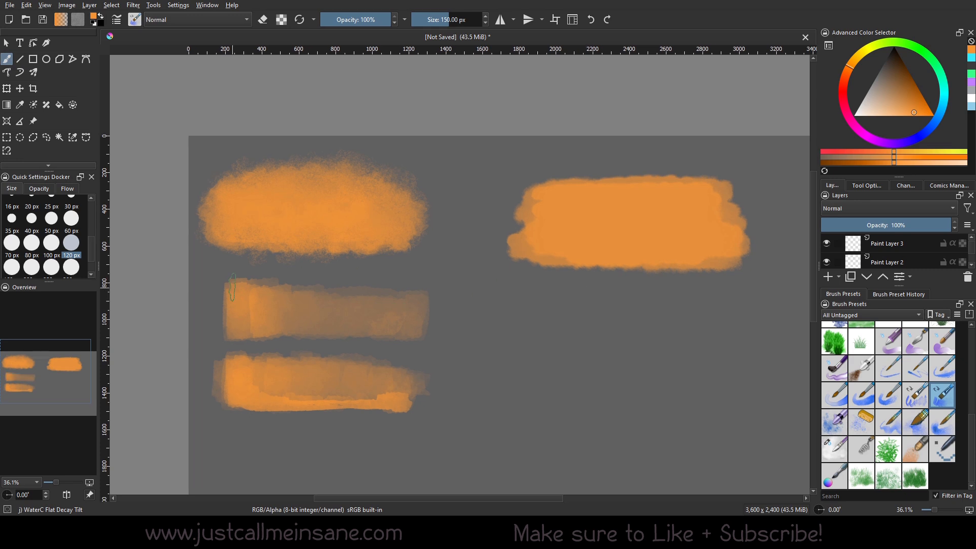
Step: Layer extra orange strokes over the left end and lower edge of the middle band on the canvas's left half
left_click_drag(232, 287, 238, 333)
mouse_move(253, 292)
left_mouse_down()
mouse_move(253, 326)
mouse_move(393, 318)
mouse_move(300, 294)
mouse_move(222, 315)
mouse_move(409, 320)
mouse_move(380, 316)
left_mouse_up()
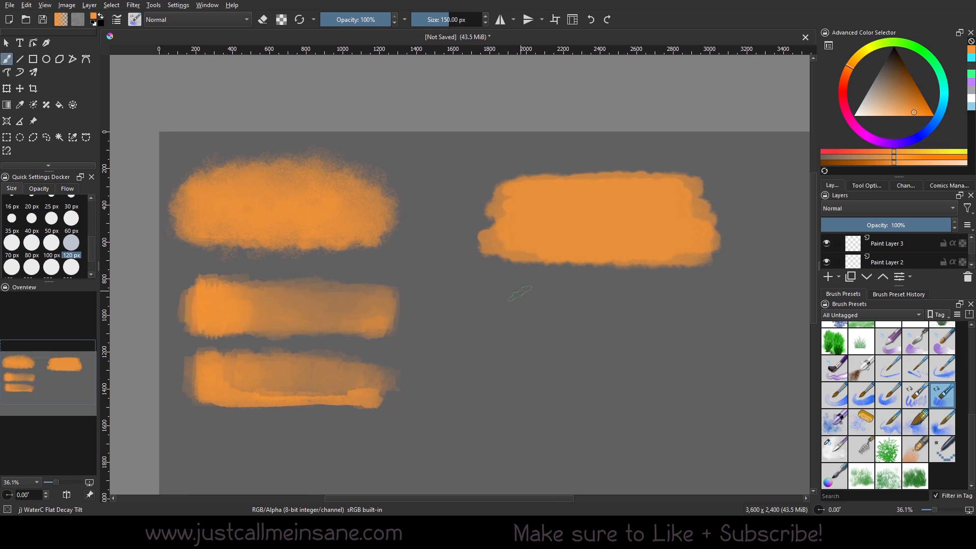
Step: Paint a fading orange band about 1,200 px wide below the solid right-hand swatch with WaterC Flat Decay Tilt
left_click_drag(504, 305, 550, 345)
left_click_drag(497, 302, 525, 348)
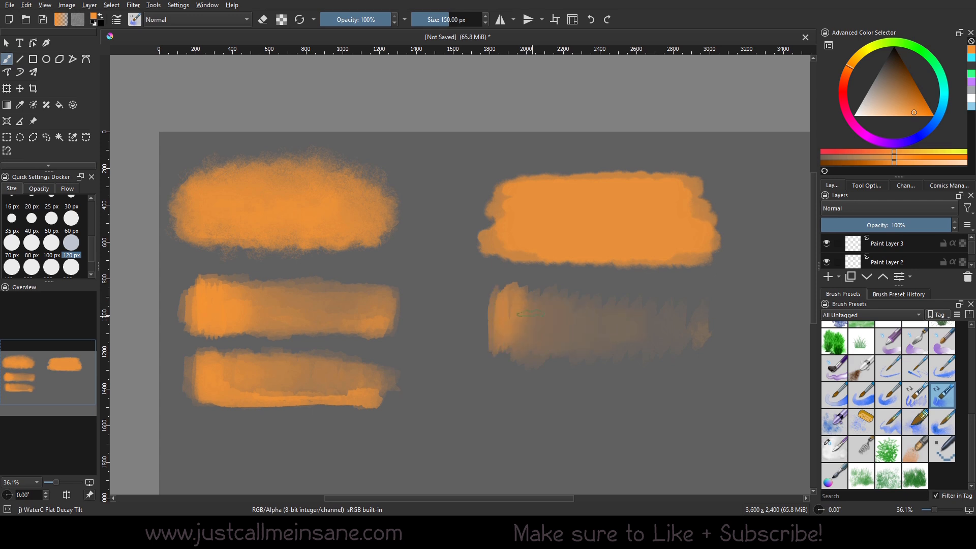
mouse_move(531, 314)
left_mouse_down()
mouse_move(548, 333)
mouse_move(358, 352)
left_mouse_up()
left_click_drag(514, 356, 344, 368)
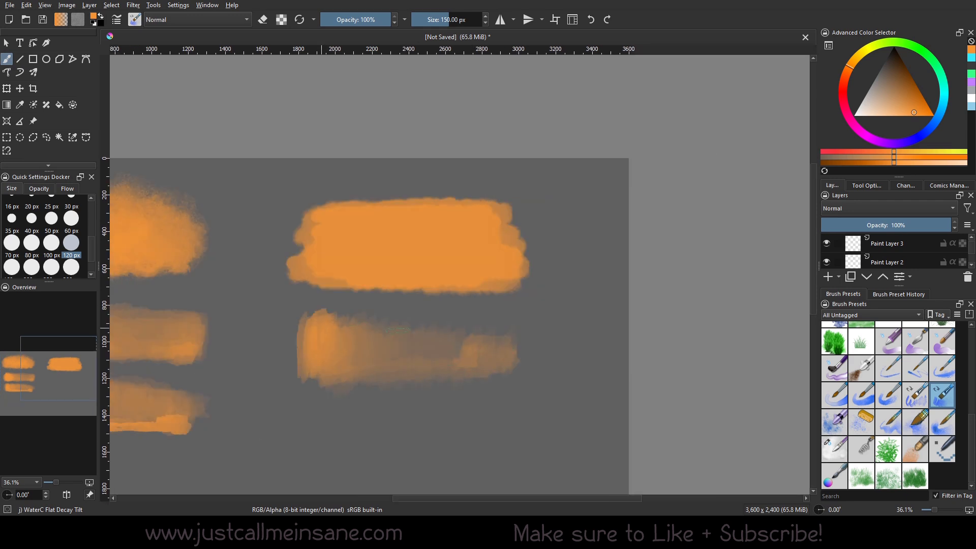
Step: Build up orange at both ends of the right-hand band and soften it with WaterC Water-Pattern
left_click_drag(460, 352, 448, 345)
mouse_move(339, 336)
left_mouse_down()
mouse_move(316, 382)
mouse_move(383, 355)
mouse_move(463, 382)
left_mouse_up()
mouse_move(312, 376)
left_mouse_down()
mouse_move(503, 367)
mouse_move(463, 384)
mouse_move(483, 365)
left_mouse_up()
left_click(838, 452)
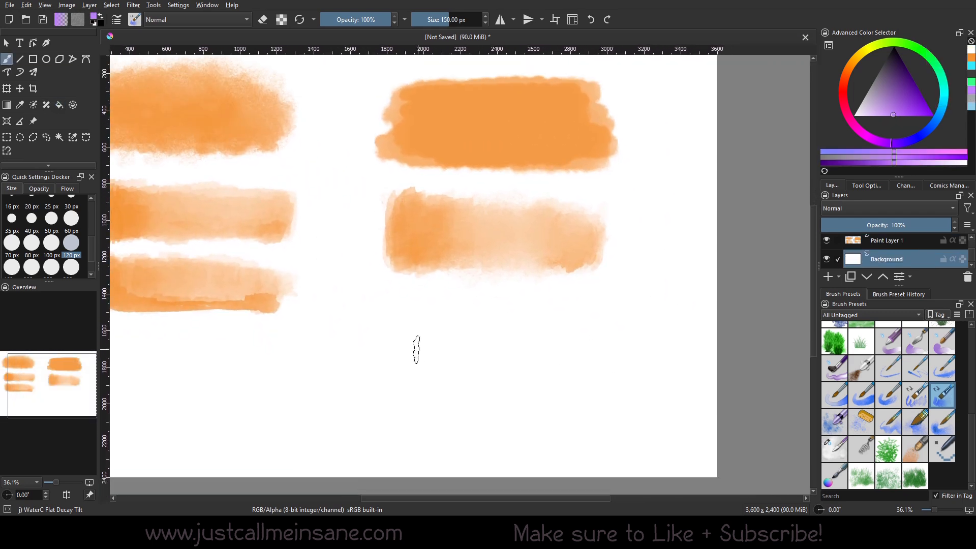
Step: Paint a fading purple band about 1,300 px wide on the Background layer below the right-hand orange band with WaterC Flat Decay Tilt
mouse_move(394, 328)
left_mouse_down()
mouse_move(436, 395)
mouse_move(595, 342)
mouse_move(418, 348)
mouse_move(577, 359)
mouse_move(482, 395)
mouse_move(581, 343)
mouse_move(407, 334)
left_mouse_up()
mouse_move(389, 342)
left_mouse_down()
mouse_move(444, 338)
mouse_move(424, 398)
mouse_move(498, 337)
mouse_move(560, 373)
mouse_move(496, 391)
mouse_move(417, 384)
mouse_move(437, 387)
mouse_move(459, 355)
mouse_move(500, 381)
mouse_move(513, 373)
mouse_move(454, 341)
mouse_move(476, 389)
mouse_move(578, 390)
mouse_move(410, 404)
mouse_move(581, 402)
mouse_move(601, 372)
left_mouse_up()
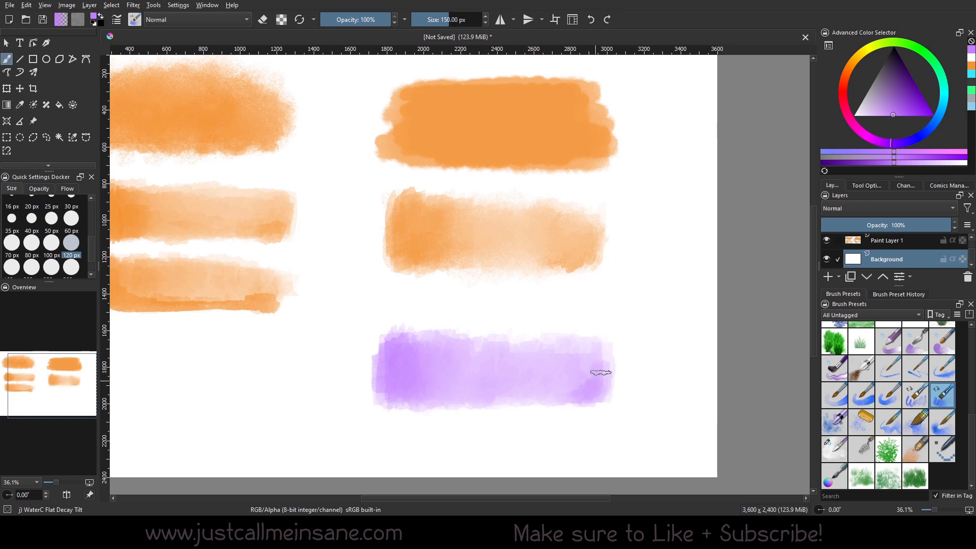
mouse_move(513, 400)
left_mouse_down()
mouse_move(594, 378)
mouse_move(608, 362)
left_mouse_up()
Step: Lighten the middle of the purple band with white at 47% opacity and blend it using WaterC Water-Pattern
left_click(854, 116)
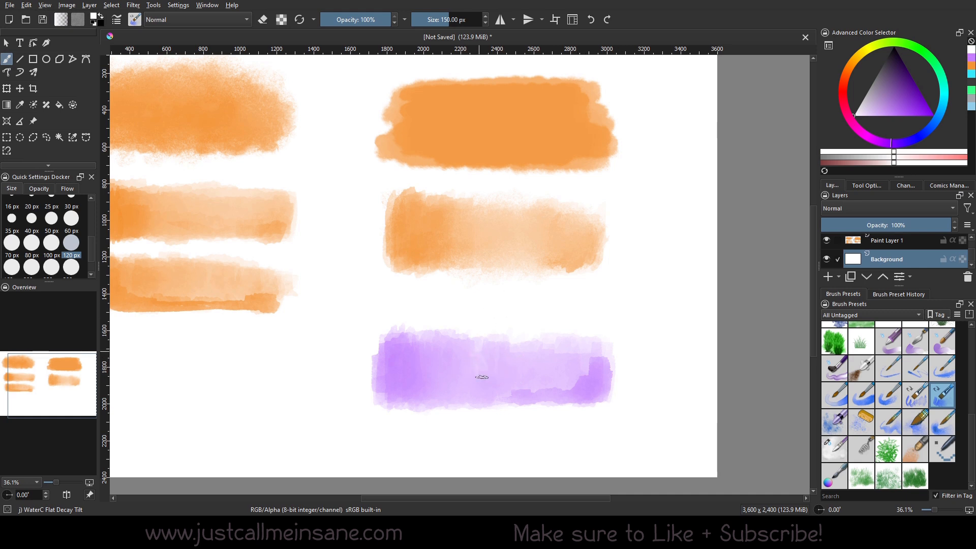
left_click_drag(375, 15, 354, 19)
mouse_move(475, 386)
left_mouse_down()
mouse_move(519, 358)
mouse_move(534, 376)
mouse_move(478, 366)
mouse_move(463, 384)
mouse_move(450, 361)
mouse_move(469, 379)
left_mouse_up()
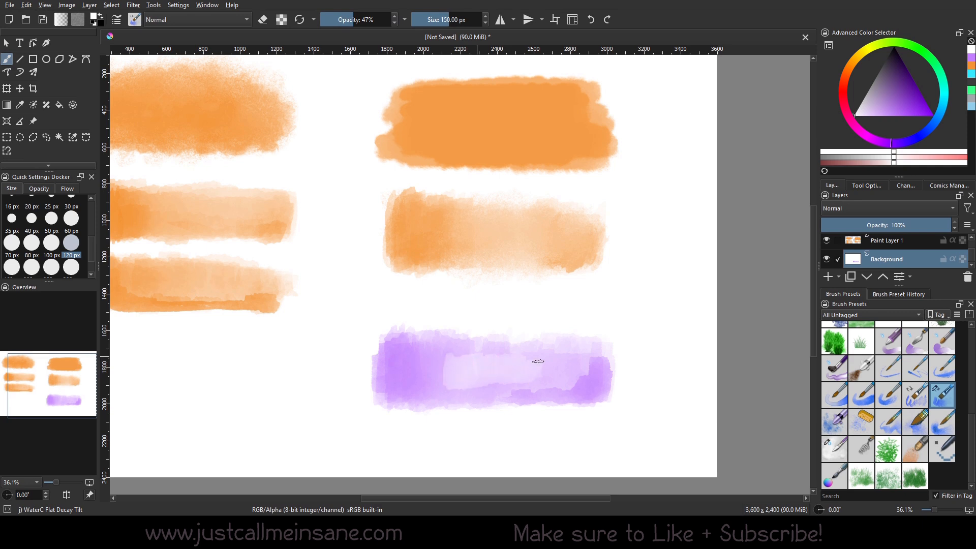
left_click(835, 449)
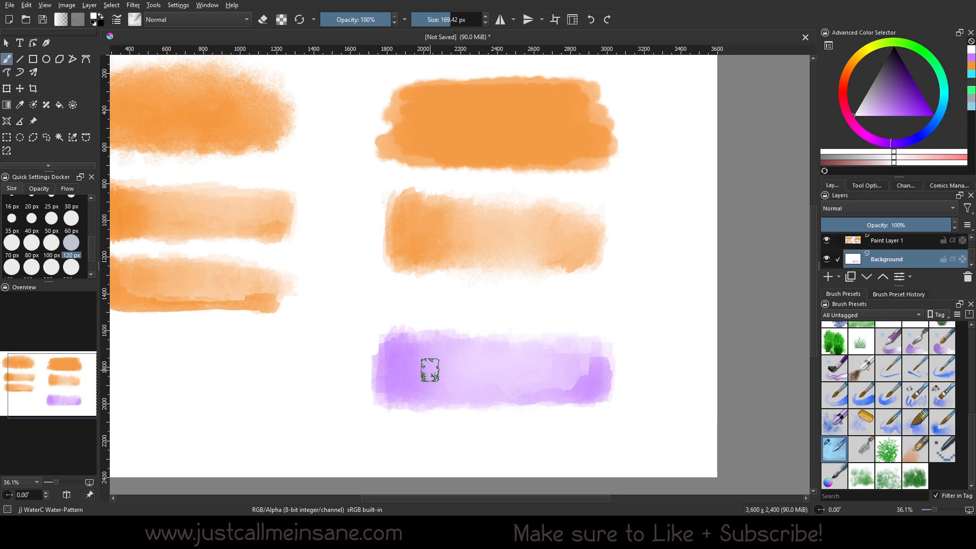
mouse_move(606, 368)
left_mouse_down()
mouse_move(581, 383)
mouse_move(567, 384)
mouse_move(581, 366)
mouse_move(523, 370)
left_mouse_up()
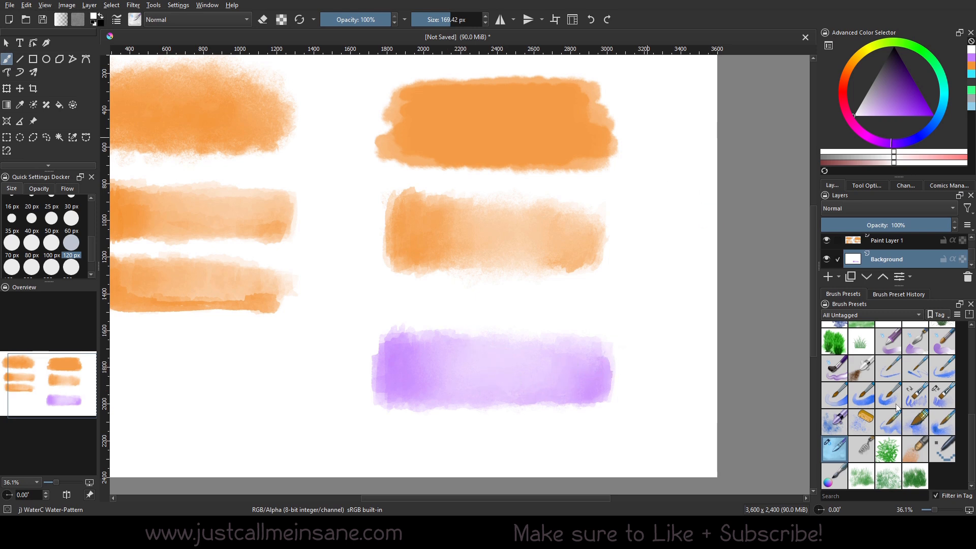
Step: Add more white WaterC Flat Decay Tilt strokes over the purple band's middle and upper edge, and blend with WaterC Water-Pattern
left_click(943, 401)
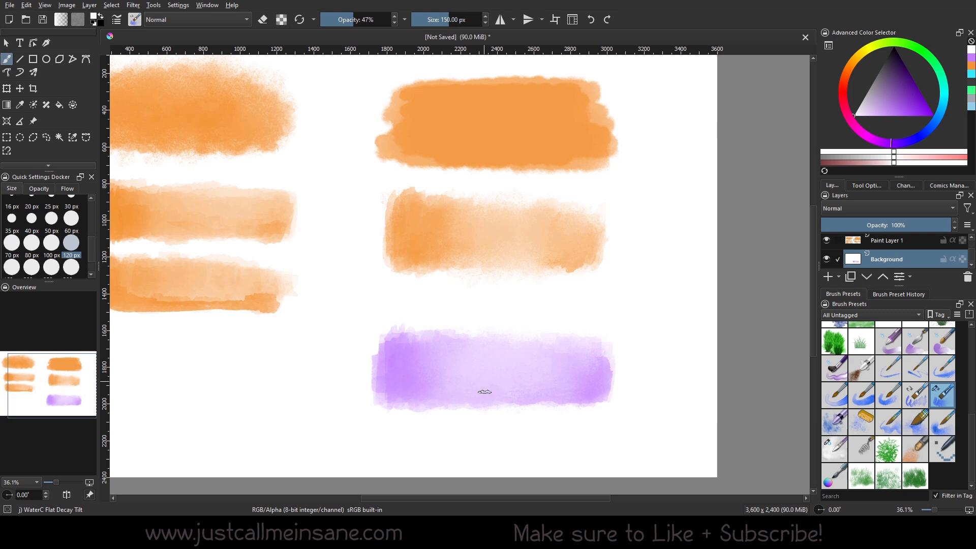
left_click_drag(491, 403, 506, 404)
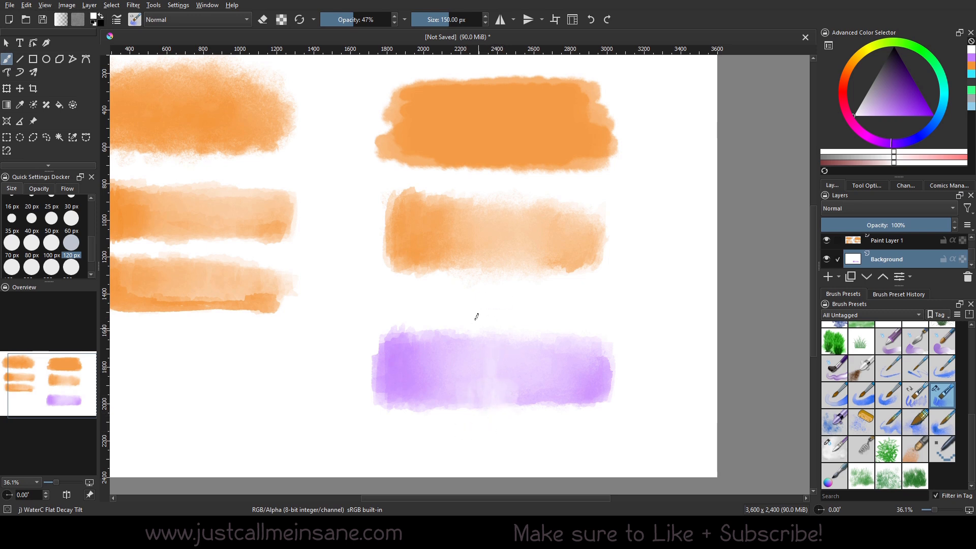
mouse_move(477, 317)
left_mouse_down()
mouse_move(450, 425)
mouse_move(444, 360)
mouse_move(483, 353)
mouse_move(537, 311)
left_mouse_up()
left_click(840, 444)
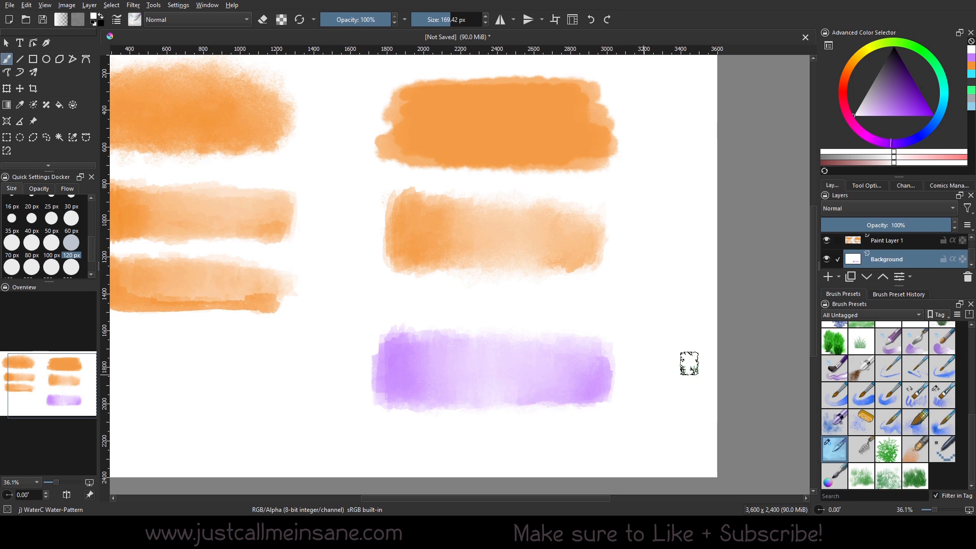
Step: Deepen the purple band's ends and edges with purple WaterC Flat Decay Tilt strokes at 47% opacity
left_click(947, 396)
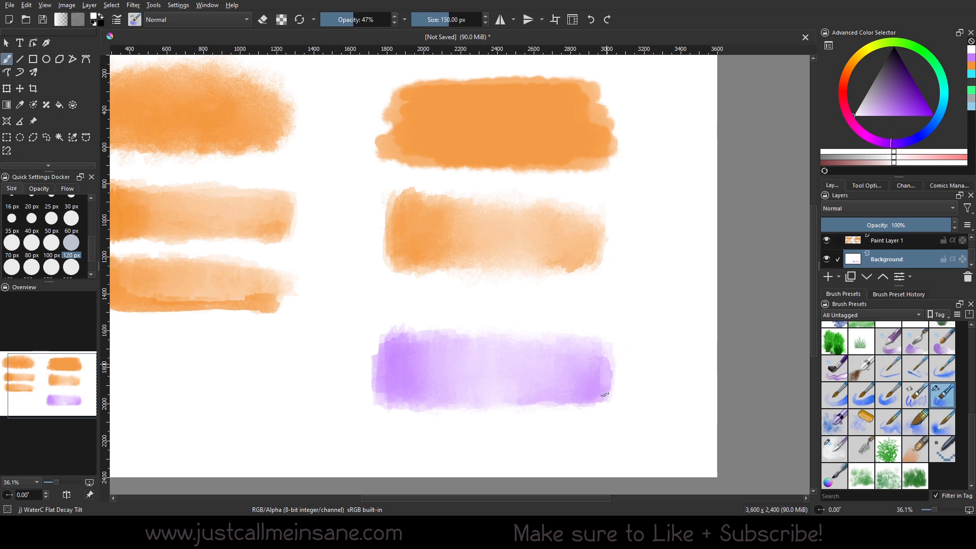
left_click(973, 58)
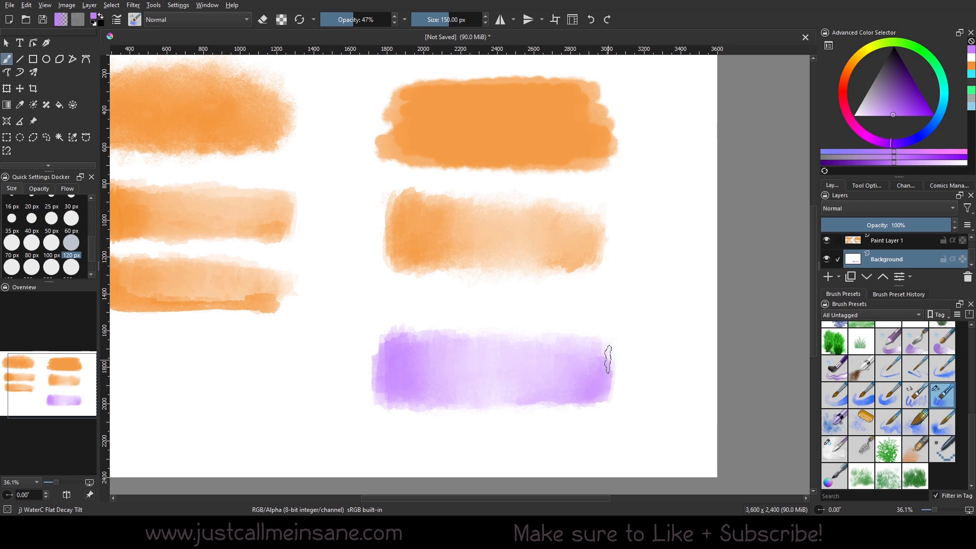
left_click_drag(606, 388, 608, 391)
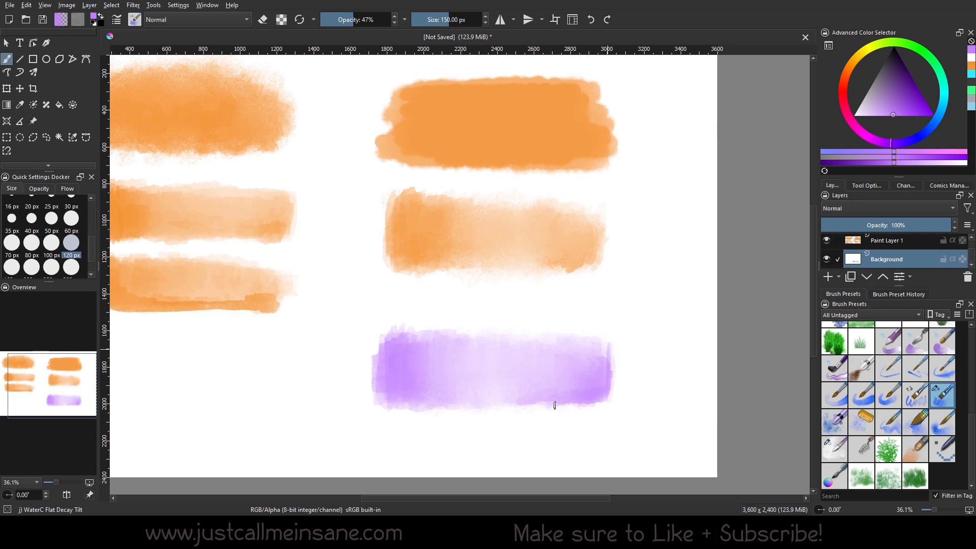
mouse_move(555, 405)
left_mouse_down()
mouse_move(586, 402)
mouse_move(534, 400)
mouse_move(608, 360)
left_mouse_up()
left_click_drag(592, 394, 539, 391)
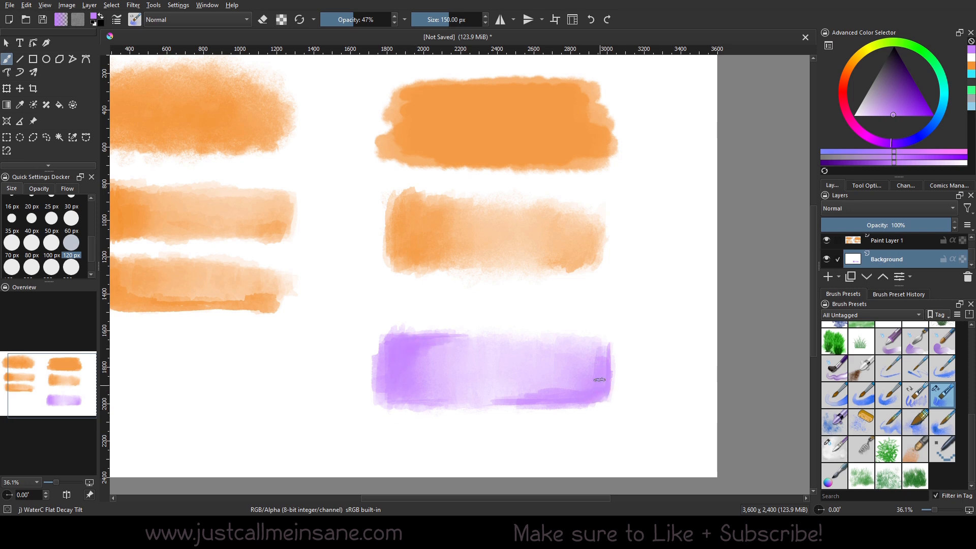
Step: Sample orange from the right-hand orange band and paint darker strokes along its ends and edges
left_click(582, 219, "ctrl")
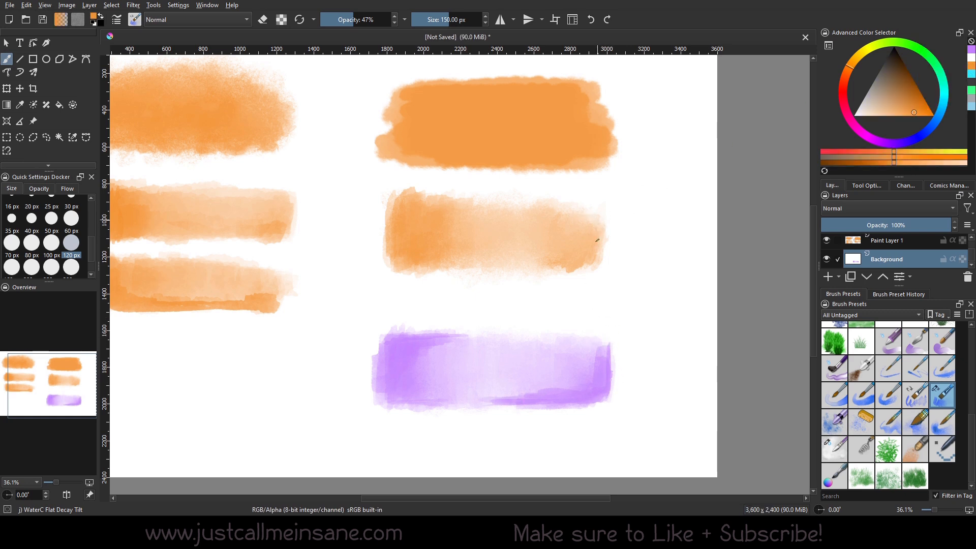
left_click_drag(597, 218, 598, 246)
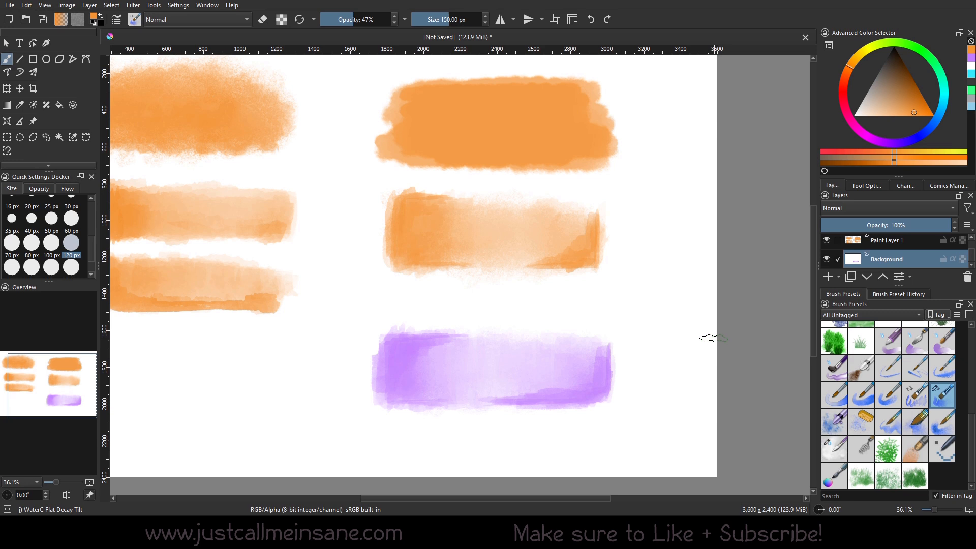
Step: Set the colour back to purple and soften the dark edge strokes on both right-hand bands with WaterC Water-Pattern
left_click(971, 58)
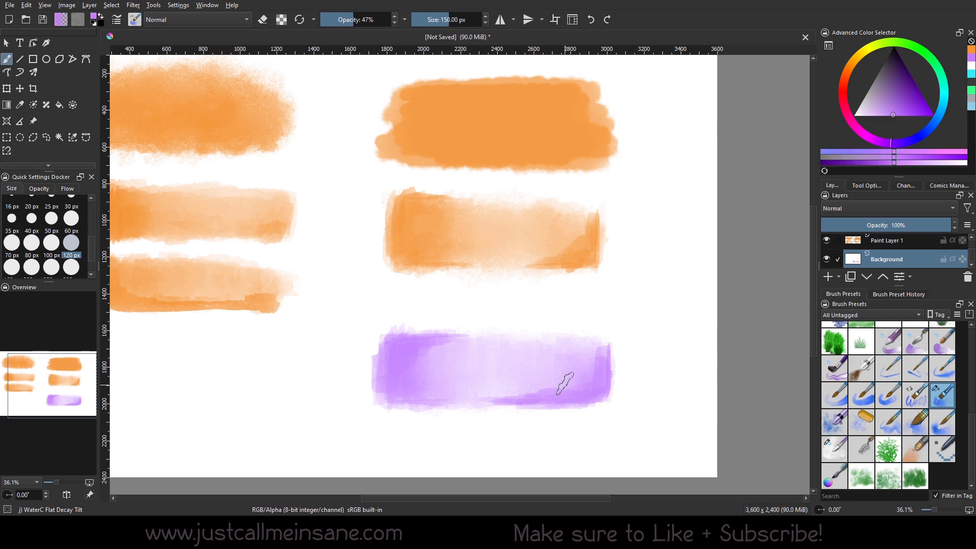
key("slash")
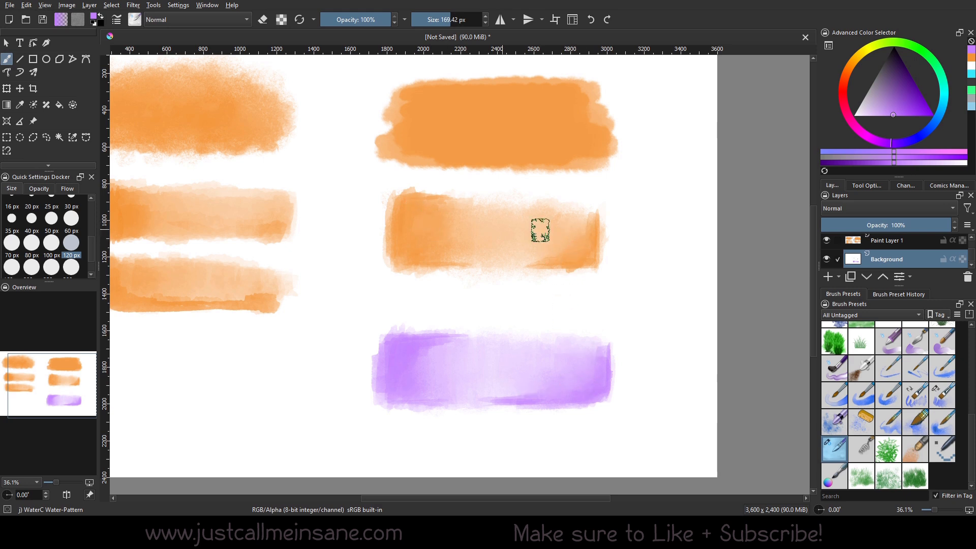
left_click_drag(705, 323, 734, 332)
mouse_move(658, 310)
left_mouse_down()
mouse_move(670, 341)
mouse_move(717, 337)
left_mouse_up()
Step: Duplicate Paint Layer 1 and hide the original layer
left_click(54, 481)
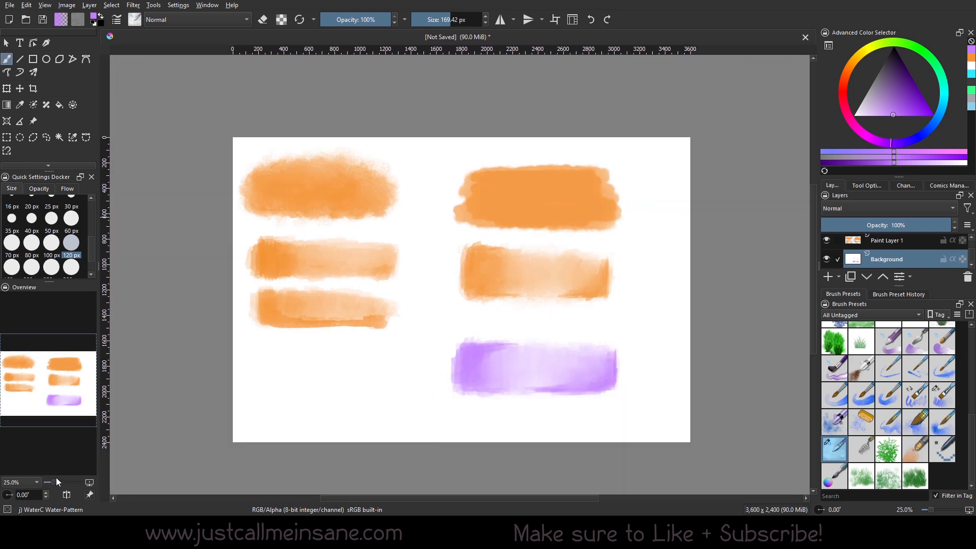
left_click_drag(596, 316, 583, 343)
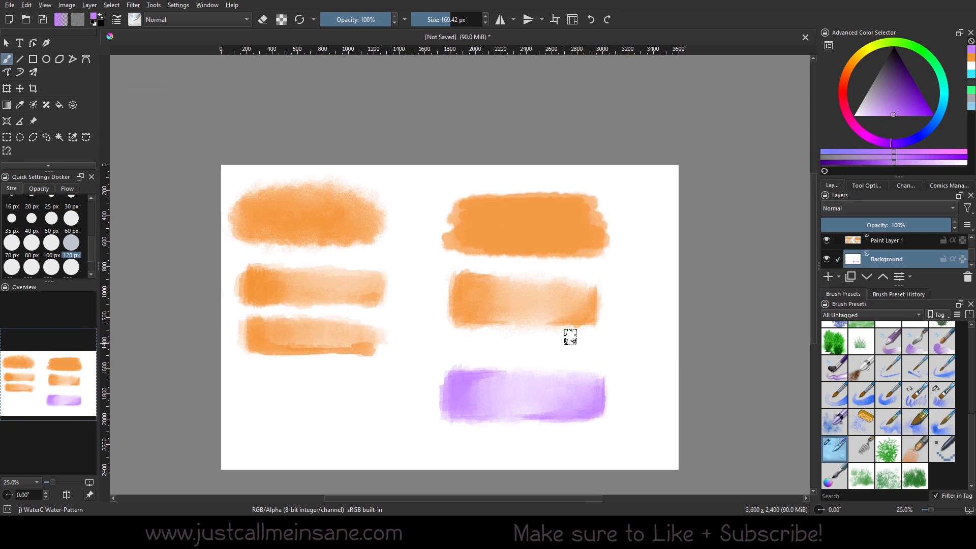
left_click_drag(898, 288, 894, 316)
left_click(886, 282)
right_click(890, 281)
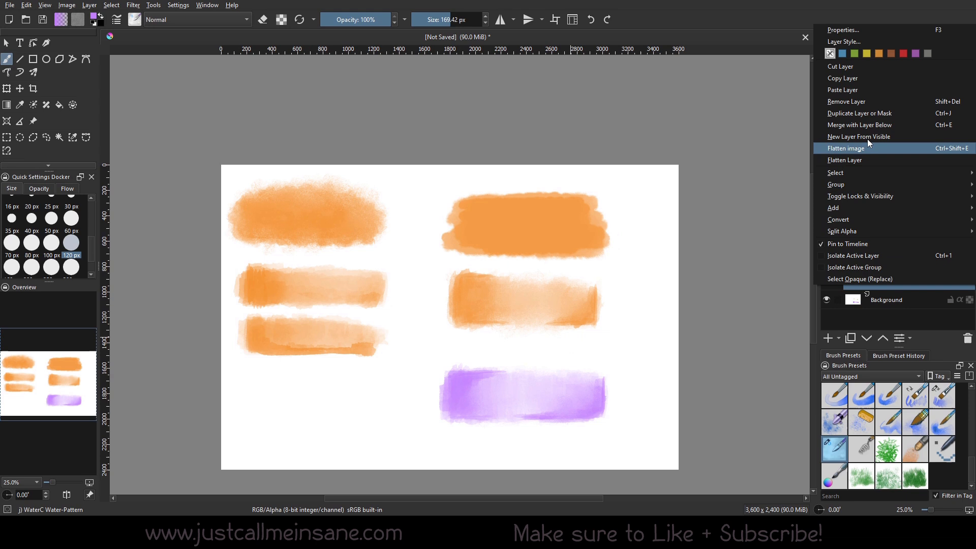
left_click(865, 112)
left_click(827, 299)
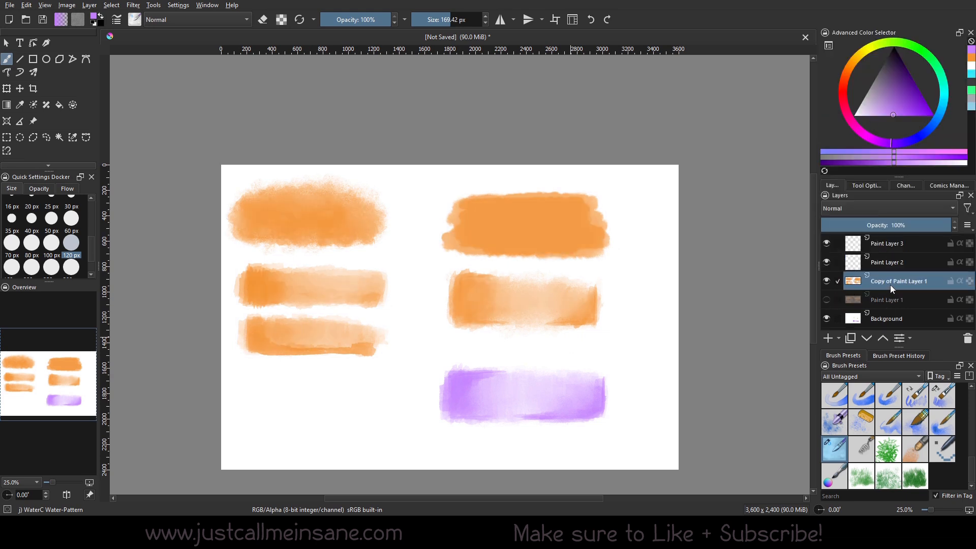
Step: Erase every orange swatch except the lower right one from the copied layer with Eraser Circle, and switch to Custom Ink New
right_click(605, 319)
left_click(623, 239)
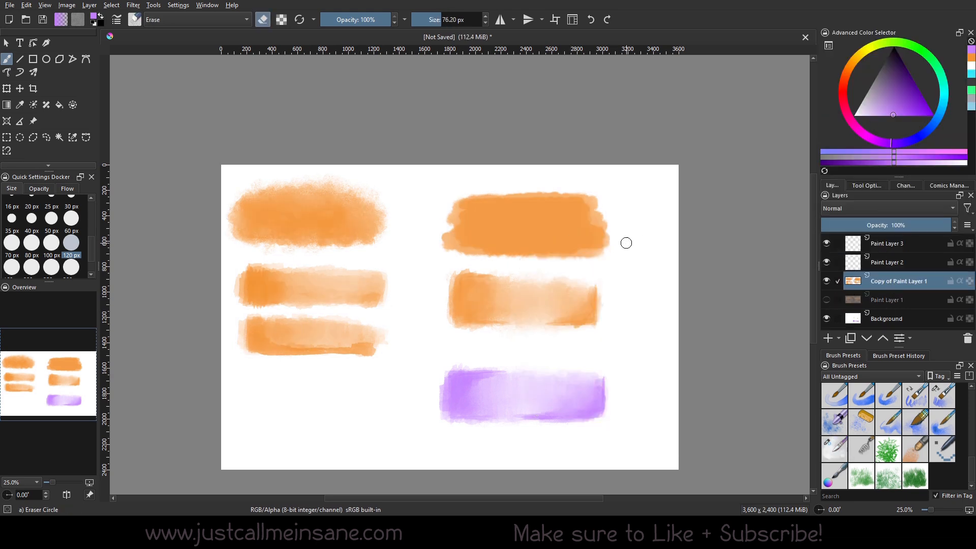
mouse_move(603, 236)
left_mouse_down()
mouse_move(425, 254)
mouse_move(600, 244)
mouse_move(564, 231)
mouse_move(439, 221)
mouse_move(468, 195)
mouse_move(596, 241)
mouse_move(615, 257)
mouse_move(305, 265)
mouse_move(356, 260)
mouse_move(322, 271)
mouse_move(362, 274)
mouse_move(325, 333)
mouse_move(342, 360)
mouse_move(323, 373)
mouse_move(262, 296)
mouse_move(194, 305)
mouse_move(213, 273)
mouse_move(263, 275)
mouse_move(213, 265)
mouse_move(226, 226)
mouse_move(191, 235)
mouse_move(351, 211)
left_mouse_up()
right_click(352, 297)
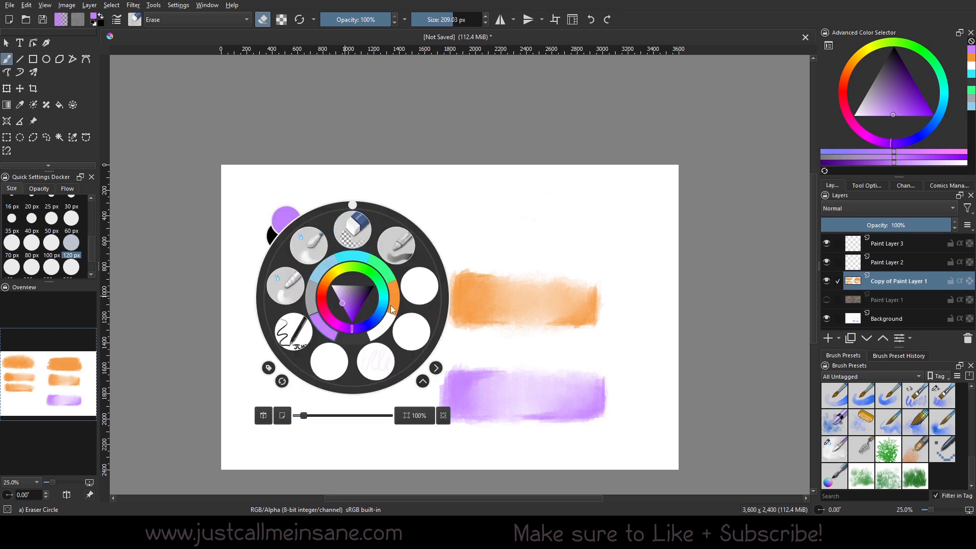
left_click(431, 296)
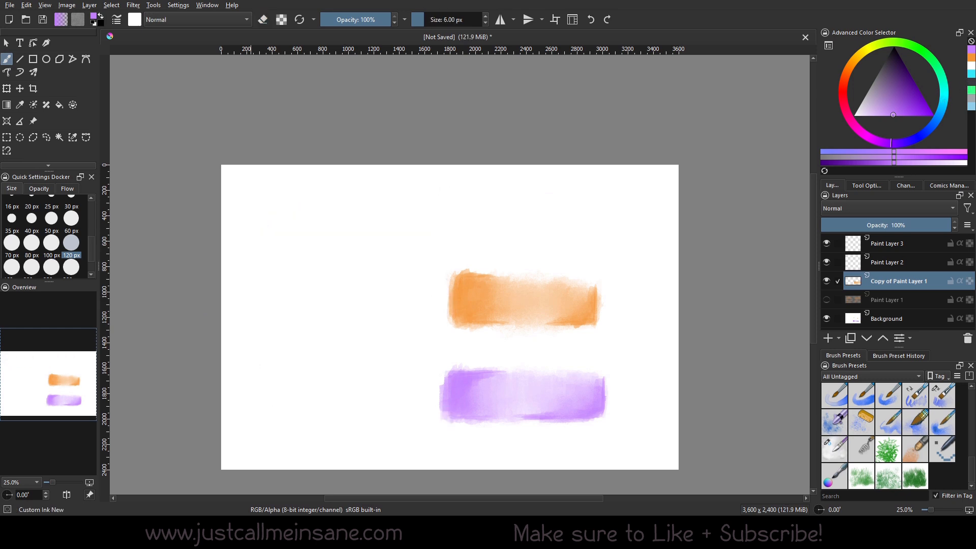
Step: Try to move the orange and purple bands up and left using a rectangular selection and the Transform tool, and undo it
left_click(6, 137)
mouse_move(425, 245)
left_mouse_down()
mouse_move(484, 338)
mouse_move(632, 437)
left_mouse_up()
left_click(7, 89)
mouse_move(567, 399)
left_mouse_down()
mouse_move(382, 349)
mouse_move(366, 336)
mouse_move(374, 327)
left_mouse_up()
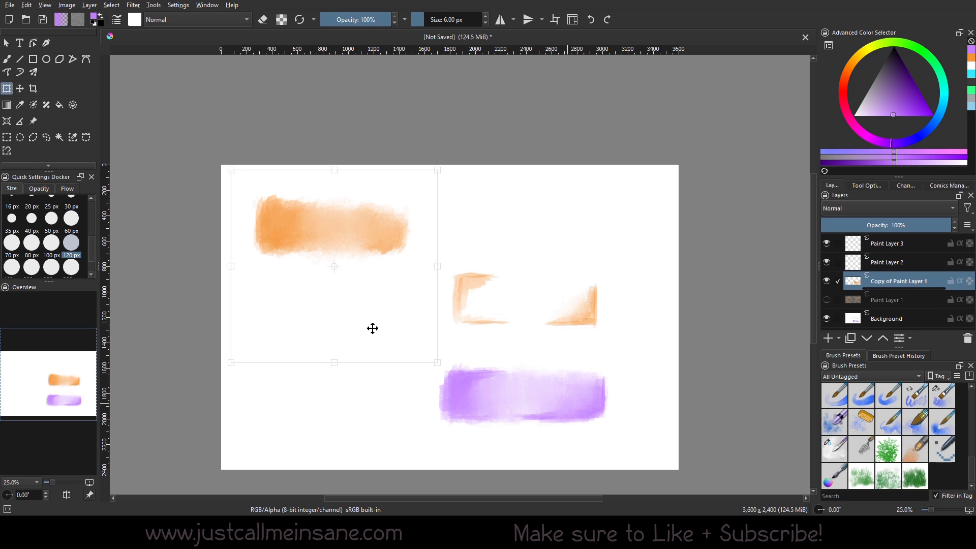
key("ctrl+z")
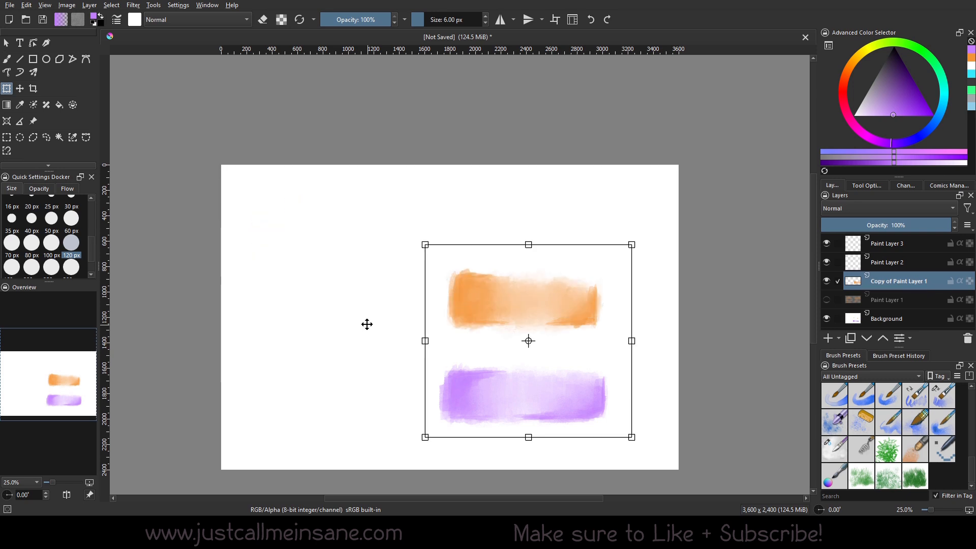
Step: Toggle the visibility of Copy of Paint Layer 1, Paint Layer 2 and Background to check which layer holds each band
left_click(826, 281)
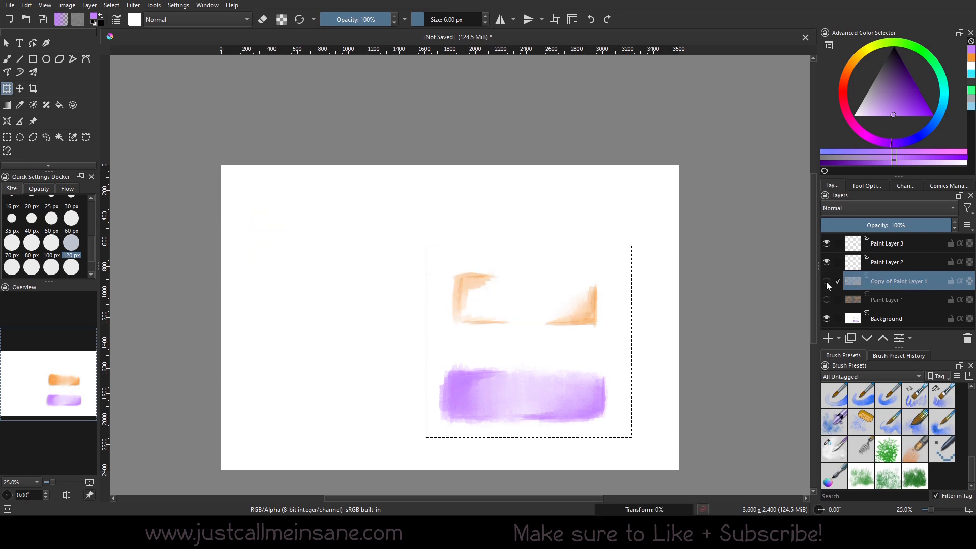
left_click(826, 281)
left_click(826, 262)
left_click(826, 262)
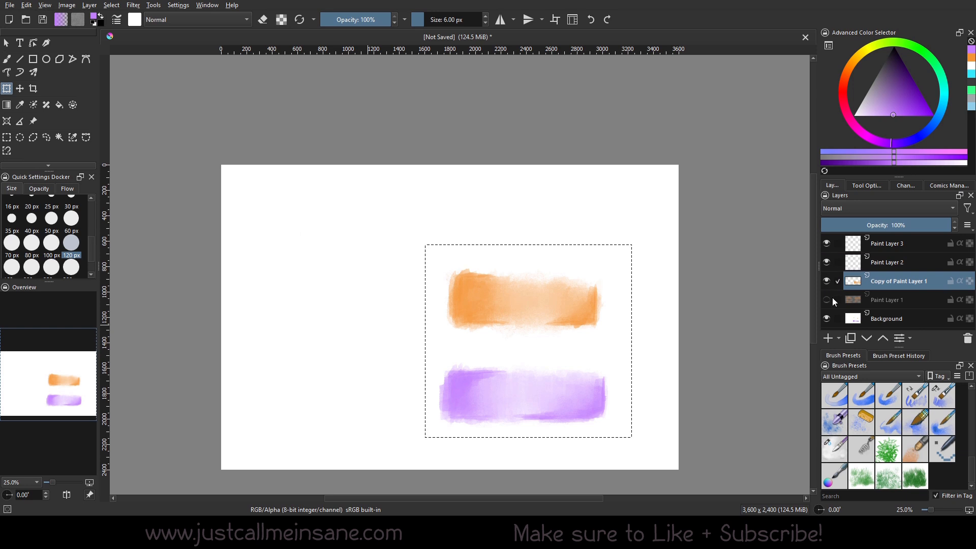
left_click(828, 318)
left_click(827, 318)
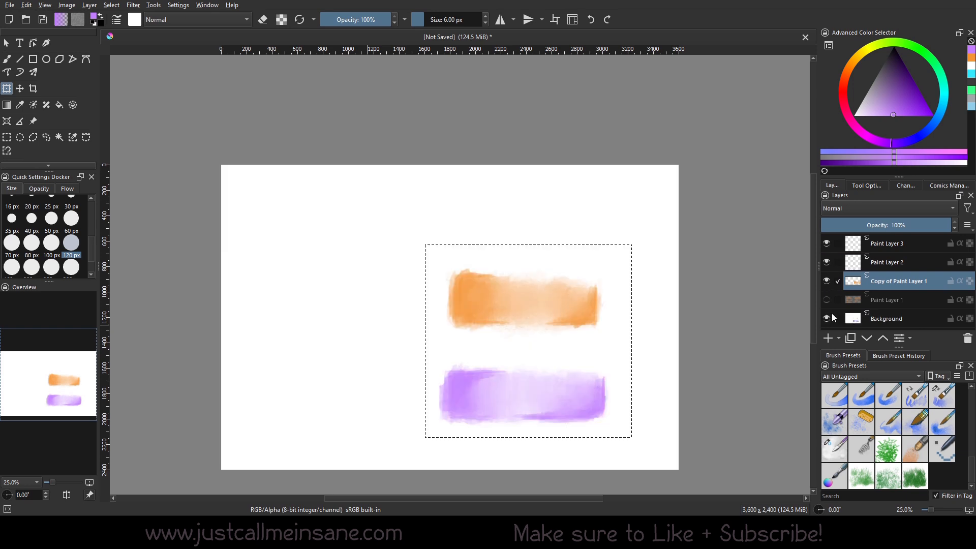
Step: Select the copied layer together with Background, return to the brush tool, and make Background the only selected layer
left_click(896, 317, "ctrl")
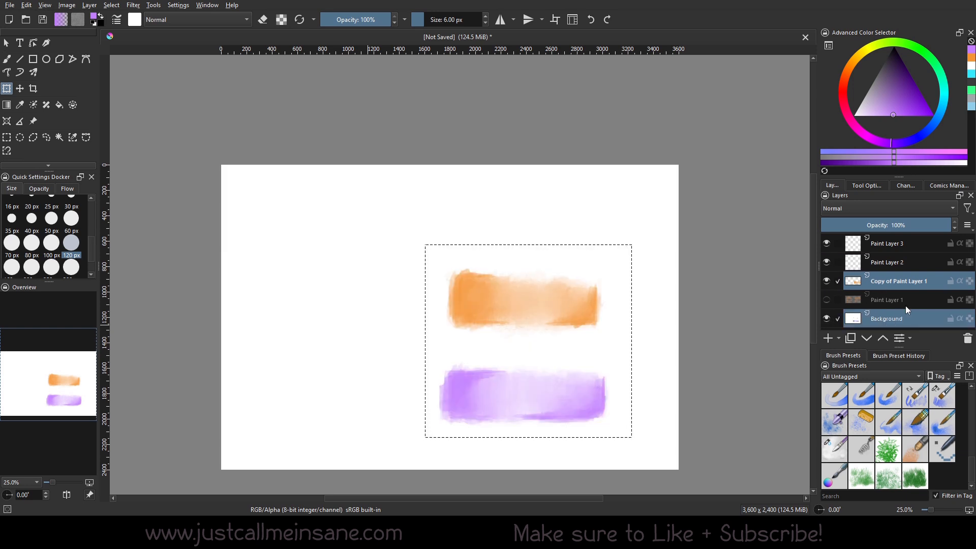
key("b")
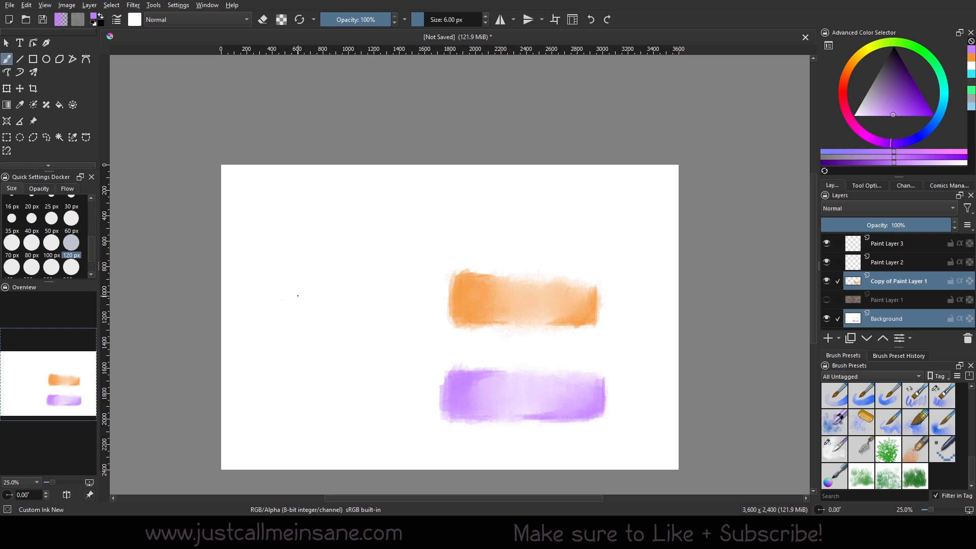
left_click(885, 319)
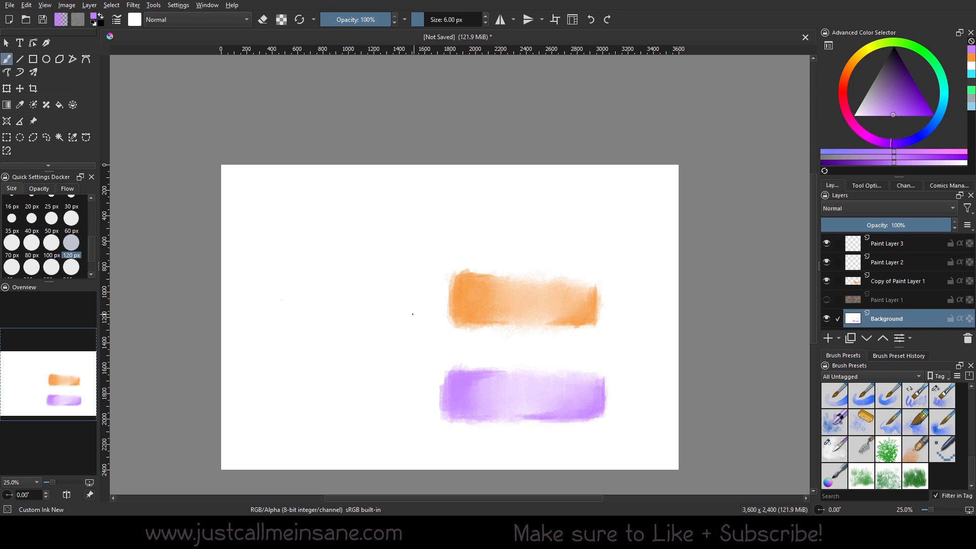
Step: Cover the purple band on the Background layer with white using Custom Ink New at about 284 px
left_click(71, 266)
left_click_drag(493, 277, 503, 325)
key("ctrl+z")
left_click_drag(911, 113, 854, 116)
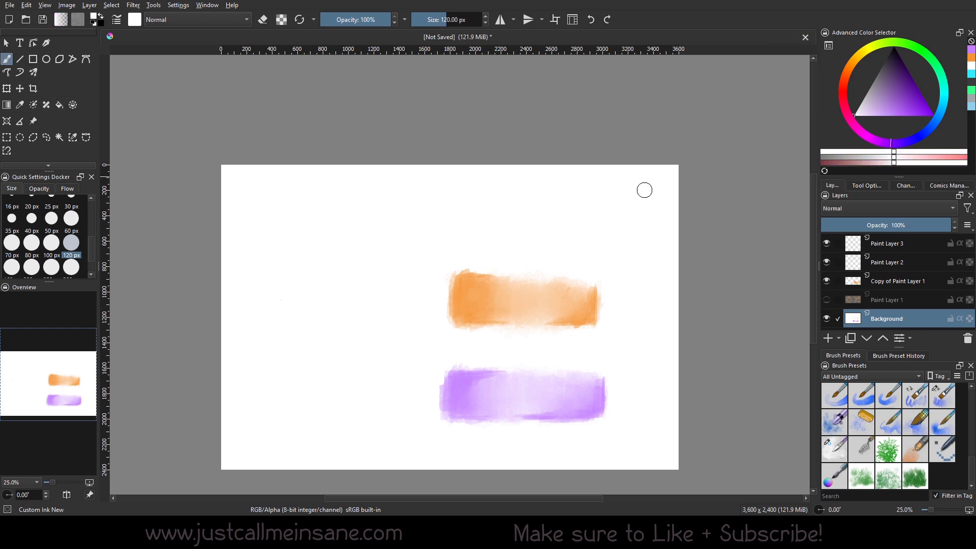
mouse_move(370, 284)
left_mouse_down("shift")
mouse_move(452, 285)
mouse_move(480, 327)
mouse_move(622, 302)
left_mouse_up("shift")
mouse_move(434, 319)
left_mouse_down()
mouse_move(441, 367)
mouse_move(477, 339)
mouse_move(484, 412)
mouse_move(589, 376)
mouse_move(549, 429)
left_mouse_up()
mouse_move(532, 376)
left_mouse_down()
mouse_move(593, 313)
mouse_move(377, 330)
left_mouse_up()
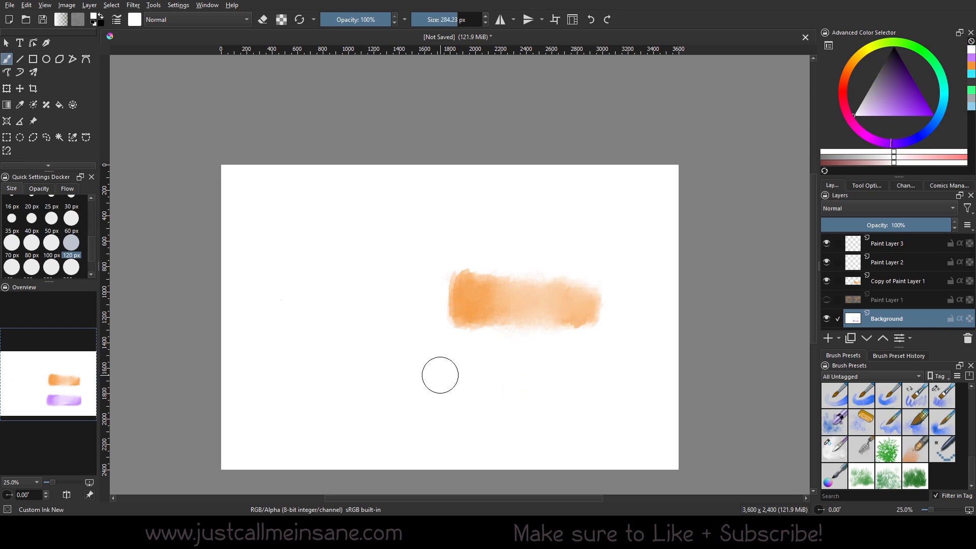
mouse_move(551, 348)
left_mouse_down()
mouse_move(486, 263)
mouse_move(570, 307)
left_mouse_up()
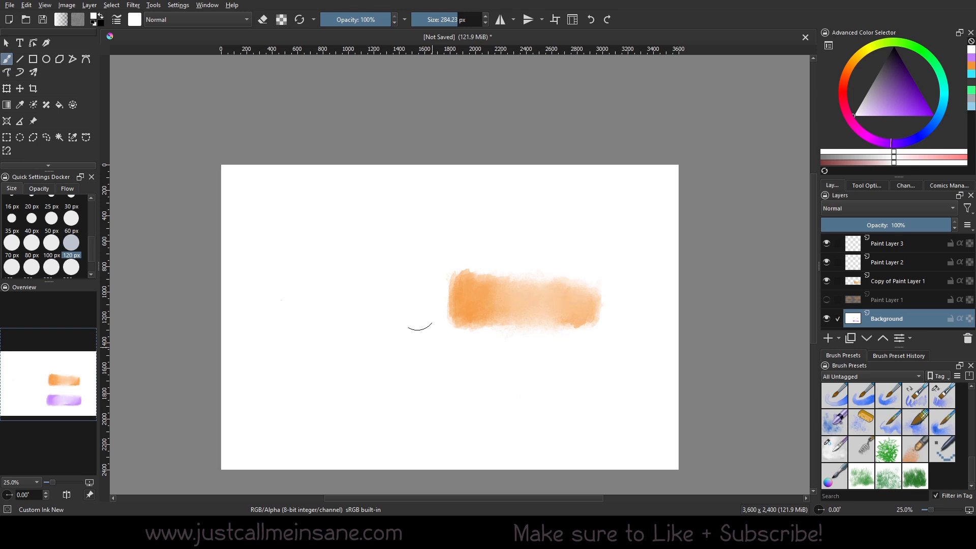
Step: Move the orange swatch on Copy of Paint Layer 1 to the canvas's upper left corner with a rectangular selection and Transform, and deselect
left_click(900, 284)
left_click(7, 138)
left_click_drag(434, 248, 627, 347)
key("ctrl+t")
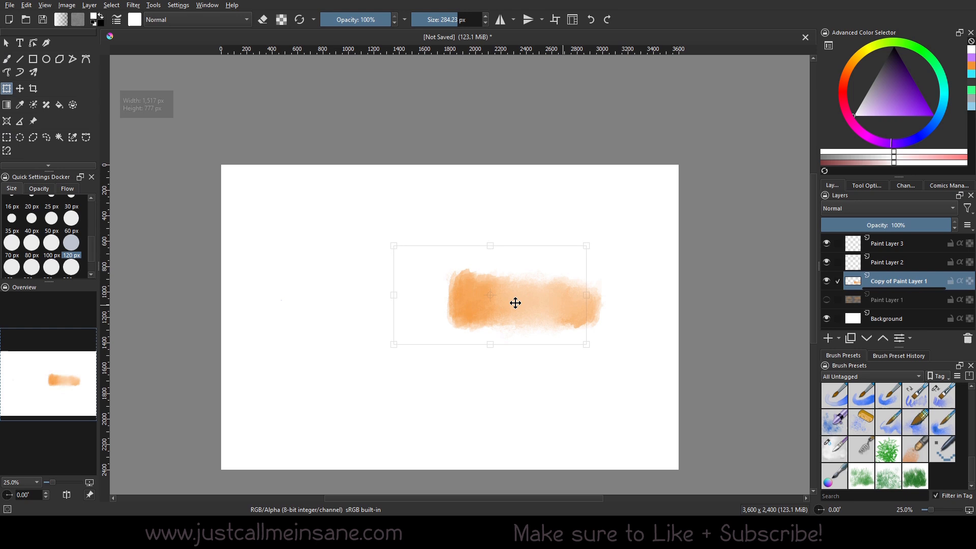
mouse_move(514, 300)
left_mouse_down()
mouse_move(331, 222)
mouse_move(349, 226)
mouse_move(340, 221)
left_mouse_up()
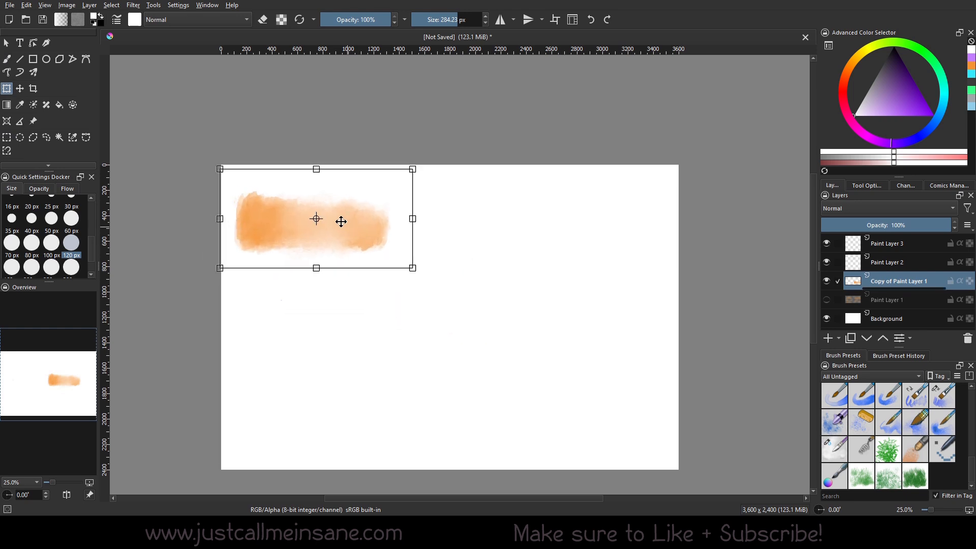
left_click(6, 60)
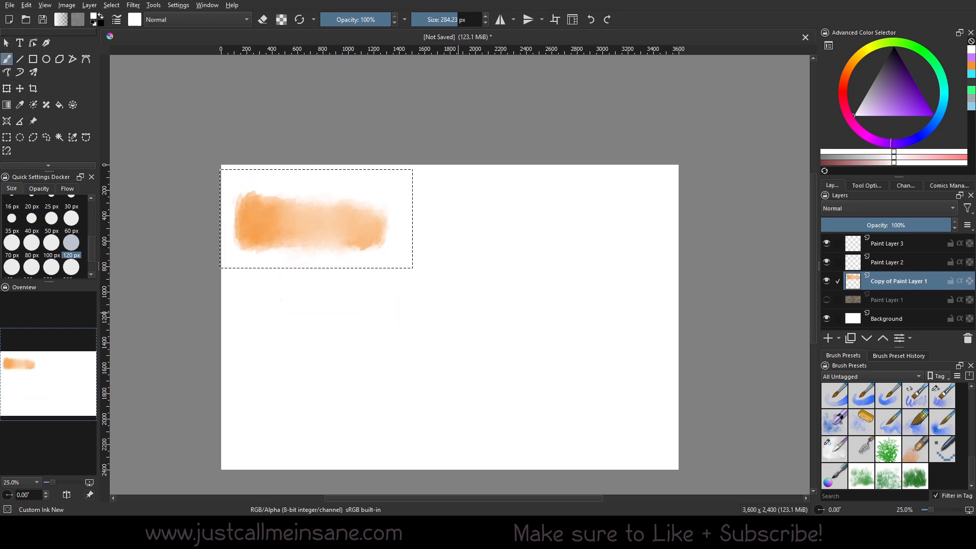
key("ctrl+shift+a")
Step: Paint a light purple swatch below the orange one with WaterC Flat Decay Tilt, darkening both ends
left_click(942, 396)
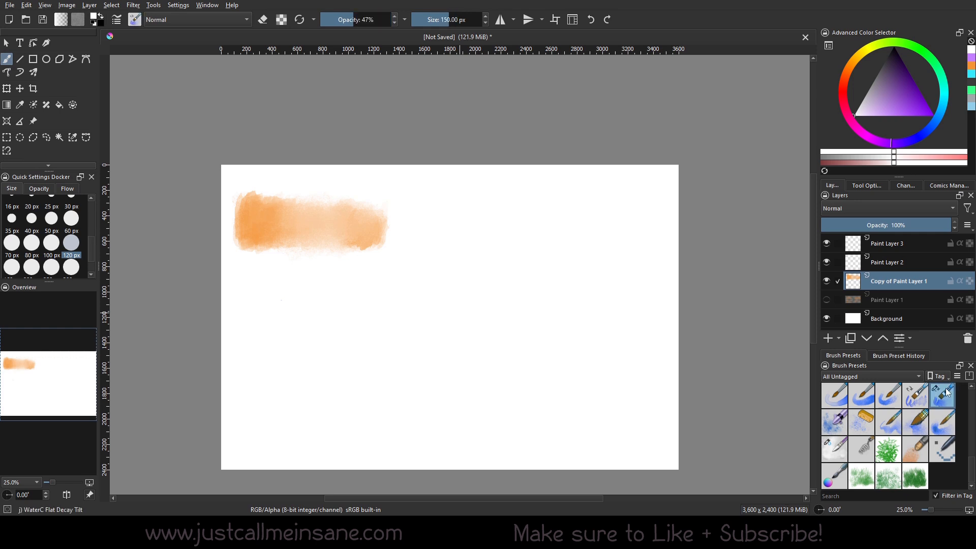
left_click(971, 57)
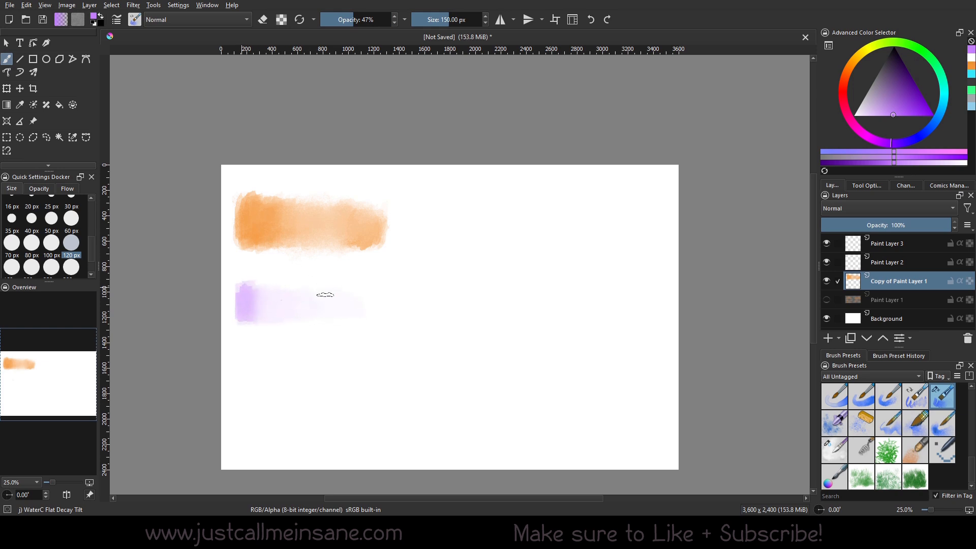
mouse_move(269, 289)
left_mouse_down()
mouse_move(320, 283)
mouse_move(265, 298)
mouse_move(302, 310)
mouse_move(259, 283)
mouse_move(309, 320)
mouse_move(369, 286)
mouse_move(246, 290)
mouse_move(311, 316)
mouse_move(278, 328)
left_mouse_up()
mouse_move(376, 290)
left_mouse_down()
mouse_move(283, 319)
mouse_move(315, 327)
mouse_move(374, 320)
mouse_move(320, 331)
left_mouse_up()
mouse_move(274, 286)
left_mouse_down()
mouse_move(355, 335)
mouse_move(359, 325)
left_mouse_up()
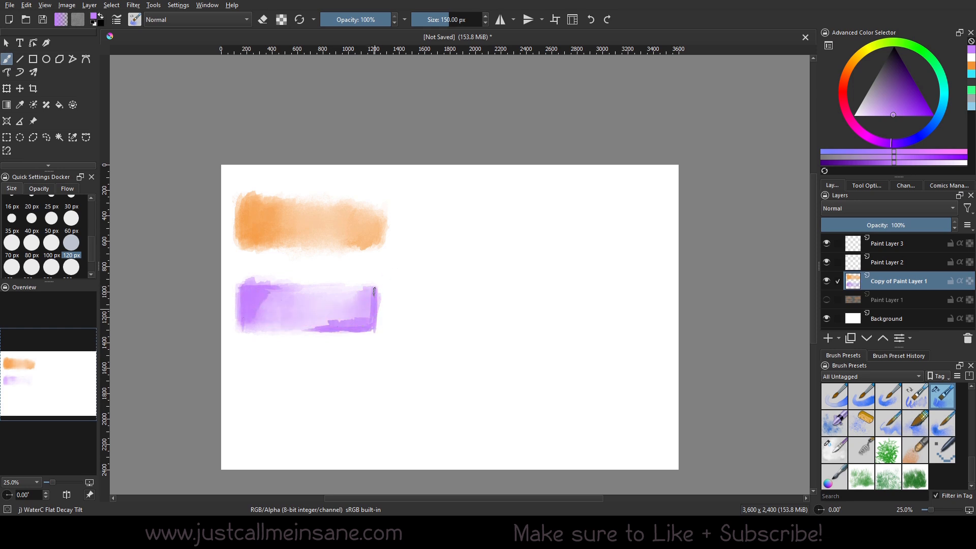
Step: Darken the orange swatch's ends with its own sampled colour, and blend the orange and purple swatches with WaterC Water-Pattern
left_click(382, 216, "ctrl")
left_click_drag(382, 216, 376, 247)
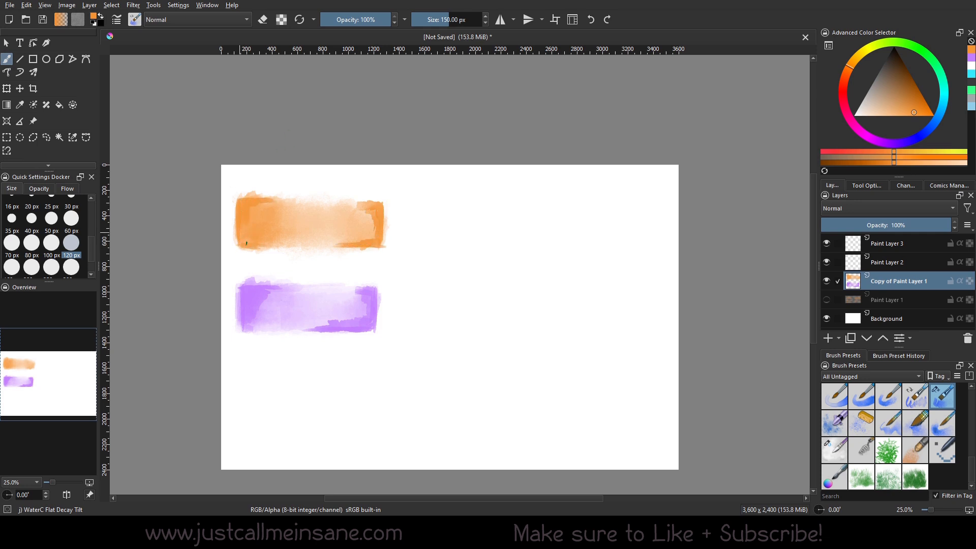
mouse_move(254, 237)
left_mouse_down()
mouse_move(270, 209)
mouse_move(348, 234)
mouse_move(279, 224)
mouse_move(296, 191)
mouse_move(274, 238)
mouse_move(300, 244)
mouse_move(366, 213)
left_mouse_up()
key("slash")
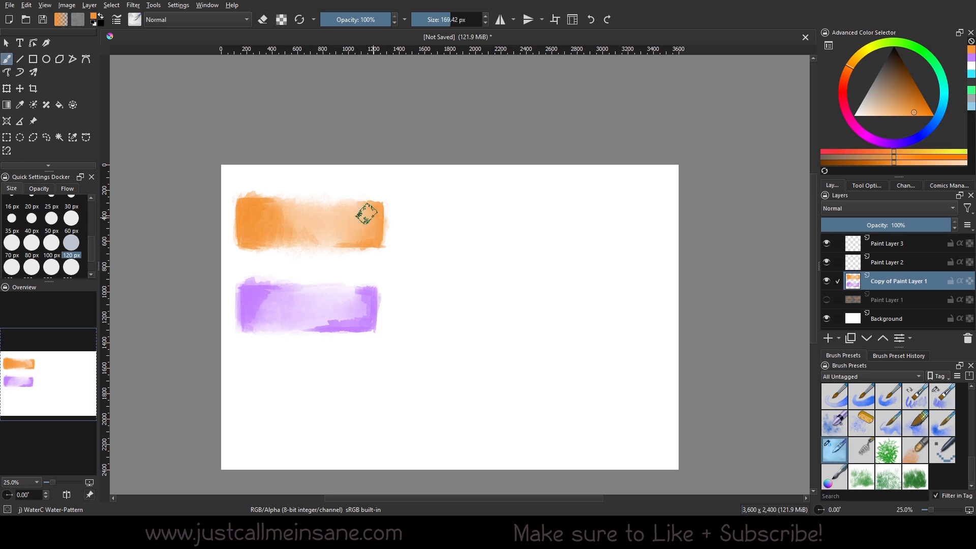
left_click_drag(269, 212, 257, 225)
mouse_move(367, 295)
left_mouse_down()
mouse_move(359, 316)
mouse_move(266, 316)
mouse_move(348, 303)
left_mouse_up()
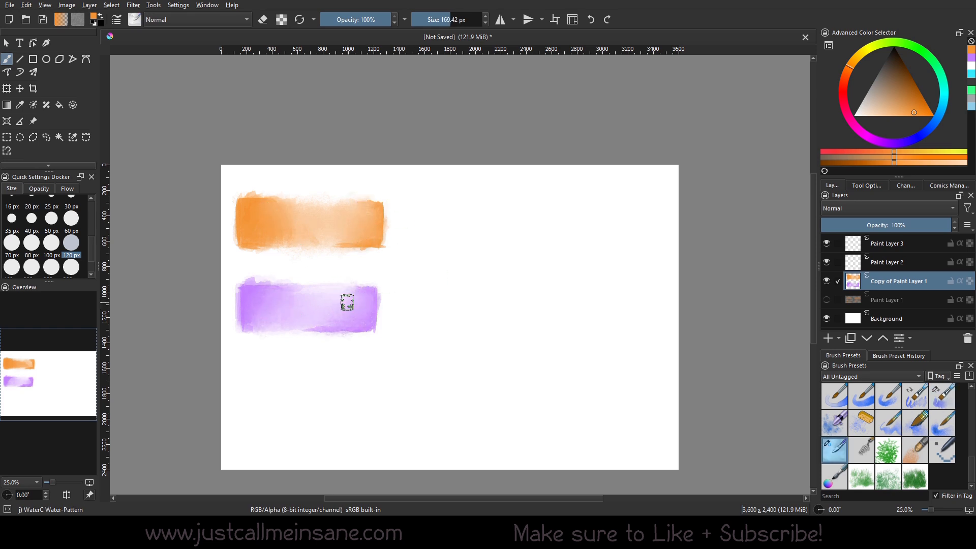
Step: Switch back to WaterC Flat Decay Tilt and choose a bright green as the painting colour
left_click(942, 396)
left_click(935, 61)
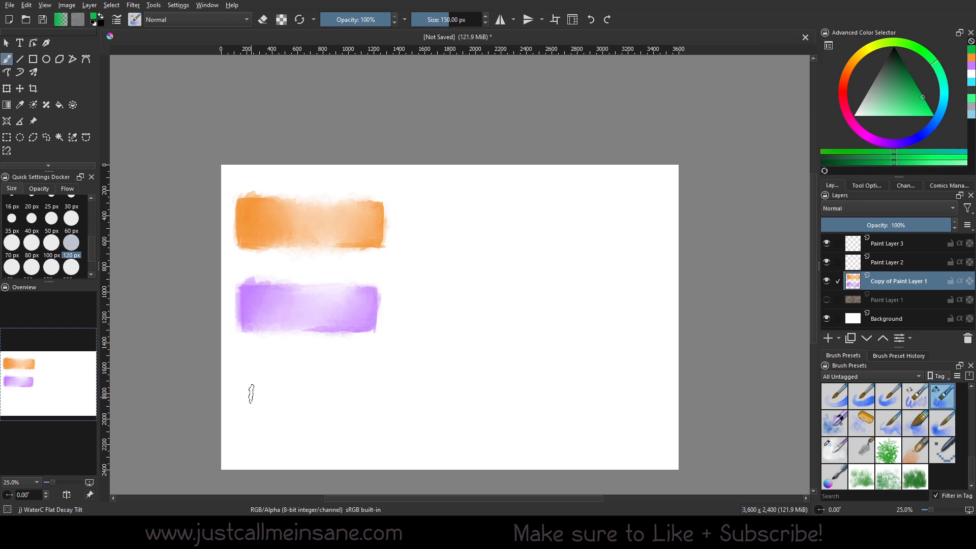
mouse_move(249, 391)
left_mouse_down()
mouse_move(367, 411)
mouse_move(274, 388)
mouse_move(359, 390)
mouse_move(293, 400)
mouse_move(300, 434)
left_mouse_up()
key("ctrl+z")
key("ctrl+z")
key("ctrl+z")
key("ctrl+z")
key("ctrl+z")
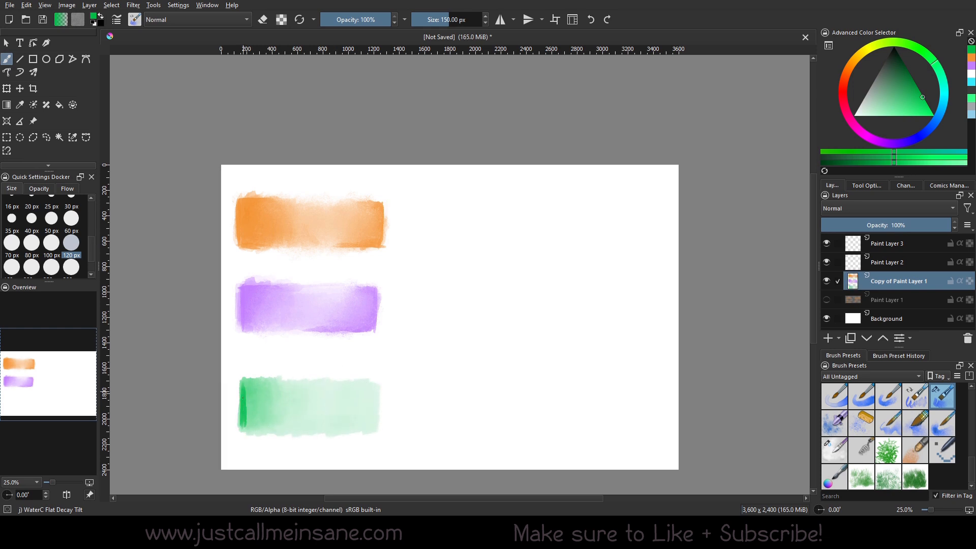
Step: Paint a green swatch below the purple one with darker ends and blend it with WaterC Water-Pattern
mouse_move(237, 389)
left_mouse_down()
mouse_move(267, 406)
mouse_move(349, 415)
mouse_move(320, 430)
mouse_move(347, 405)
mouse_move(254, 422)
mouse_move(327, 405)
mouse_move(236, 407)
mouse_move(237, 429)
mouse_move(349, 398)
mouse_move(254, 393)
mouse_move(319, 402)
mouse_move(371, 435)
mouse_move(382, 394)
mouse_move(356, 422)
left_mouse_up()
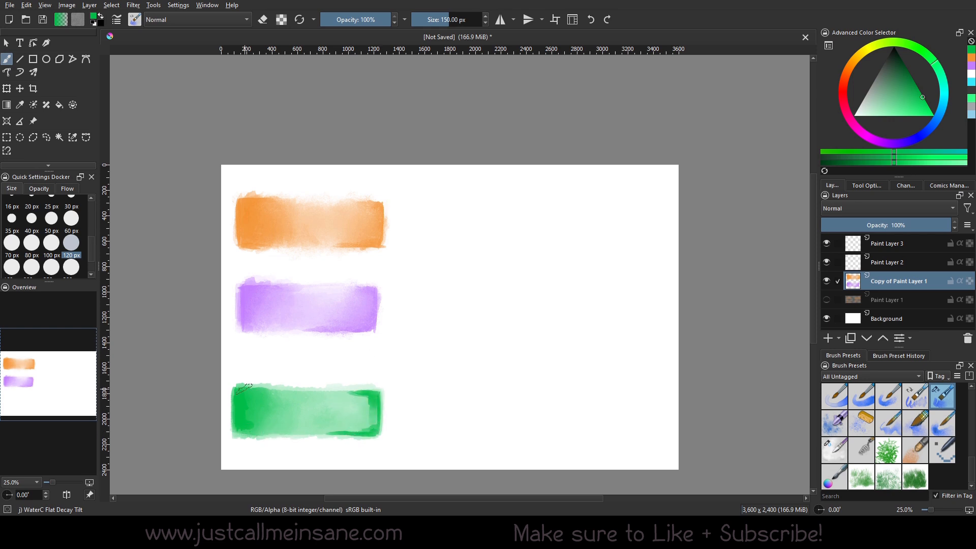
left_click(838, 454)
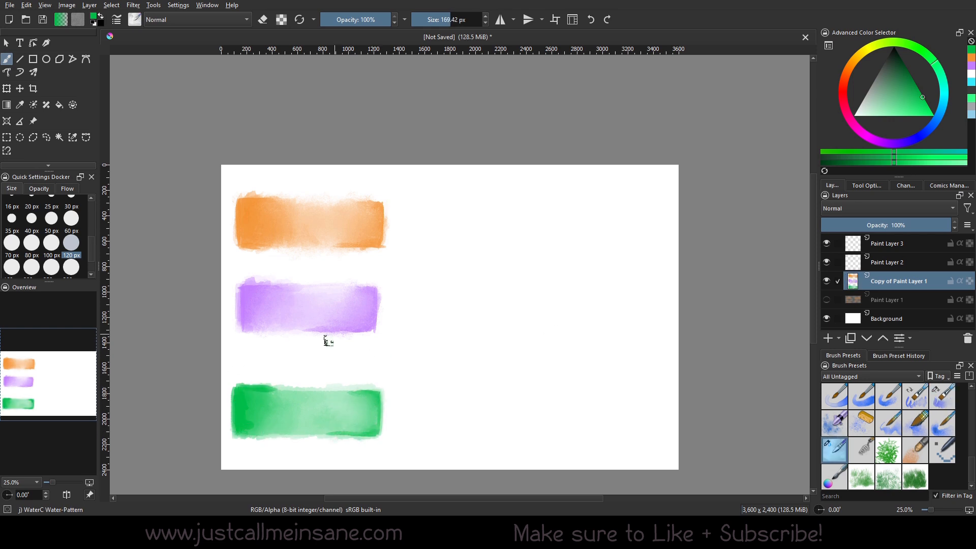
left_click_drag(236, 402, 235, 424)
Step: Add dark green to the lower right swatch with WaterC Flat Decay Tilt and blend it with WaterC Water-Pattern
left_click(942, 396)
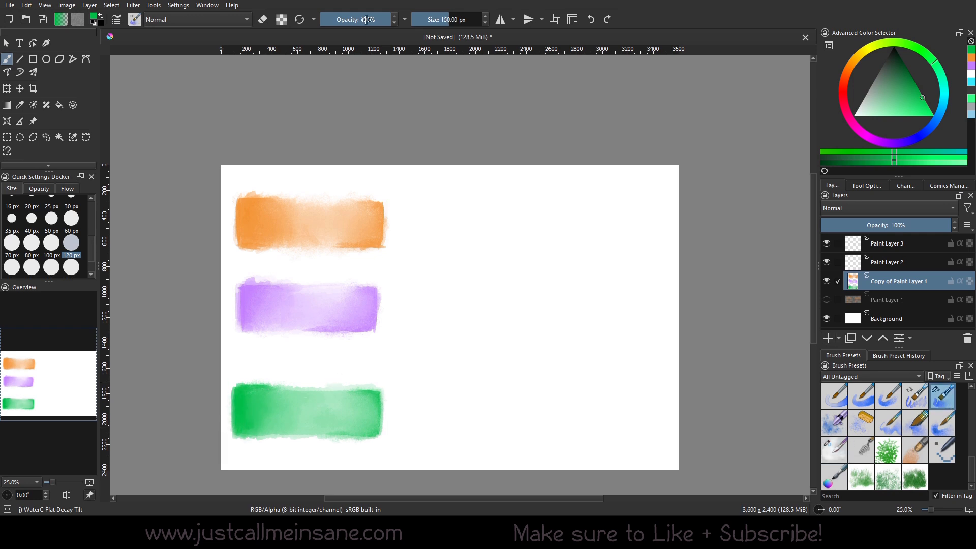
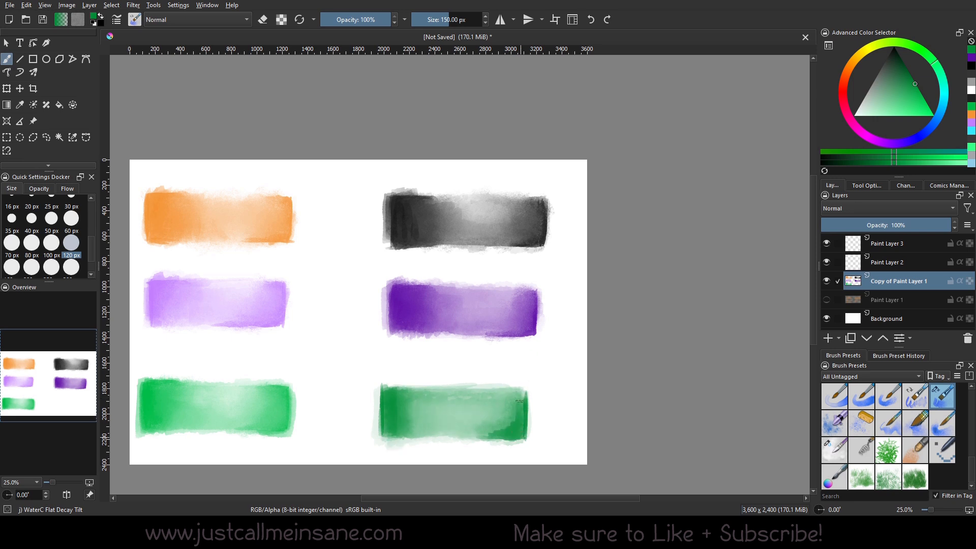
mouse_move(423, 391)
left_mouse_down()
mouse_move(386, 387)
mouse_move(423, 392)
left_mouse_up()
left_click(840, 449)
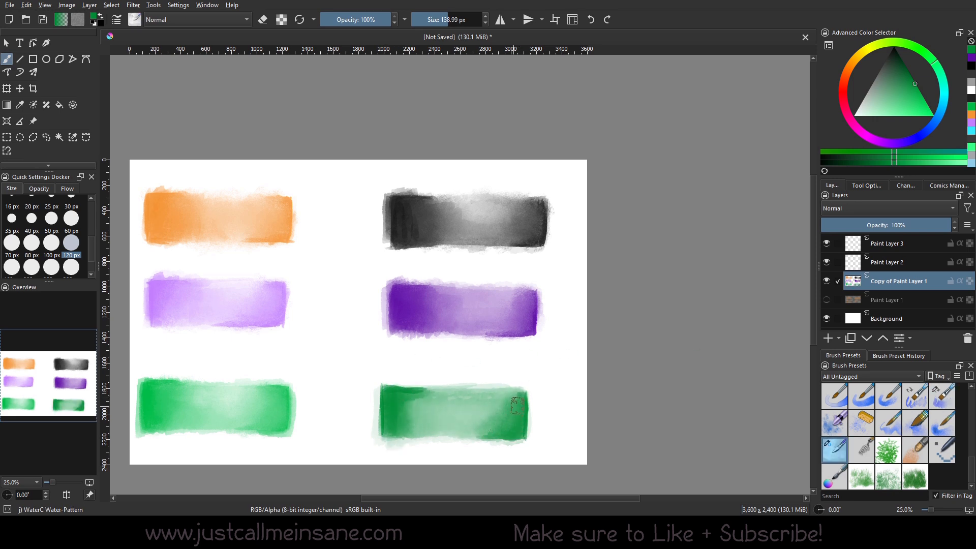
mouse_move(497, 423)
left_mouse_down()
mouse_move(417, 404)
mouse_move(409, 392)
mouse_move(495, 429)
left_mouse_up()
Step: Lighten the centres of the dark green and dark purple swatches with white in WaterC Flat Decay Tilt, and smooth the green with WaterC Water-Pattern
left_click(942, 397)
left_click_drag(858, 114, 845, 125)
mouse_move(439, 393)
left_mouse_down()
mouse_move(470, 393)
mouse_move(459, 426)
left_mouse_up()
mouse_move(444, 295)
left_mouse_down()
mouse_move(482, 295)
mouse_move(480, 321)
mouse_move(433, 300)
mouse_move(456, 294)
mouse_move(466, 318)
left_mouse_up()
left_click(835, 450)
mouse_move(476, 400)
left_mouse_down()
mouse_move(447, 399)
mouse_move(460, 411)
mouse_move(456, 399)
left_mouse_up()
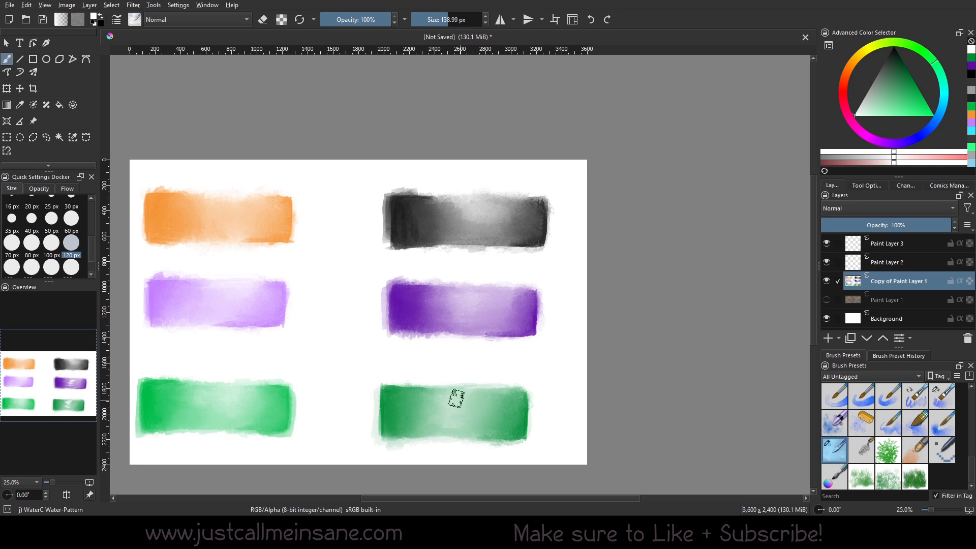
Step: Paint a dark orange swatch at the canvas's upper left on Paint Layer 2 with WaterC Flat Decay Tilt, hiding Copy of Paint Layer 1
left_click_drag(606, 304, 617, 299)
left_click_drag(678, 263, 681, 260)
left_click(887, 263)
left_click(826, 281)
left_click(826, 281)
left_click(972, 115)
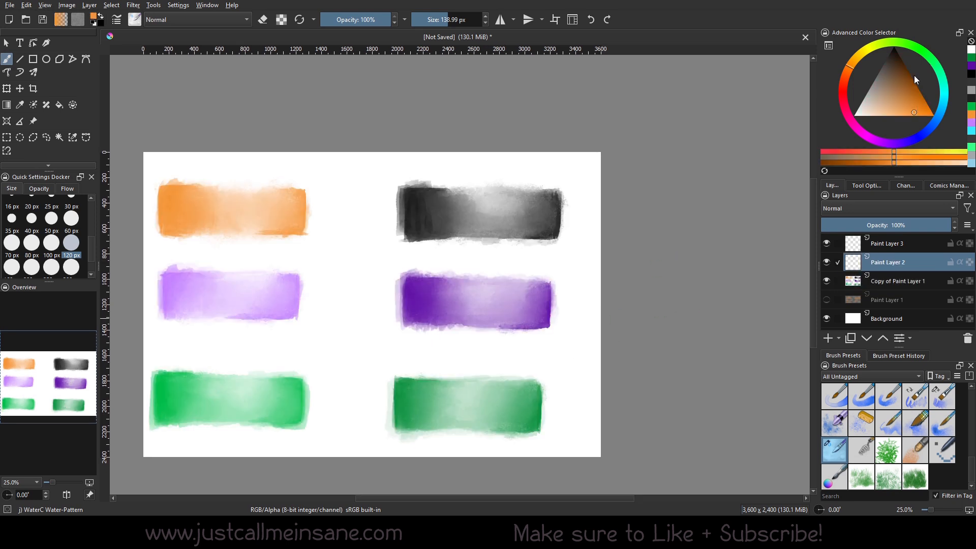
left_click(920, 94)
left_click(943, 396)
mouse_move(167, 187)
left_mouse_down()
mouse_move(166, 207)
mouse_move(217, 226)
mouse_move(281, 206)
mouse_move(297, 236)
mouse_move(214, 202)
mouse_move(217, 187)
mouse_move(305, 197)
left_mouse_up()
mouse_move(169, 193)
left_mouse_down()
mouse_move(168, 230)
mouse_move(310, 214)
mouse_move(223, 226)
mouse_move(279, 218)
mouse_move(257, 191)
mouse_move(173, 188)
mouse_move(182, 192)
mouse_move(170, 228)
left_mouse_up()
left_click(827, 281)
mouse_move(313, 188)
left_mouse_down()
mouse_move(284, 232)
mouse_move(300, 193)
mouse_move(295, 213)
left_mouse_up()
Step: Blend both ends of the dark orange swatch with WaterC Water-Pattern and return to WaterC Flat Decay Tilt
left_click(834, 450)
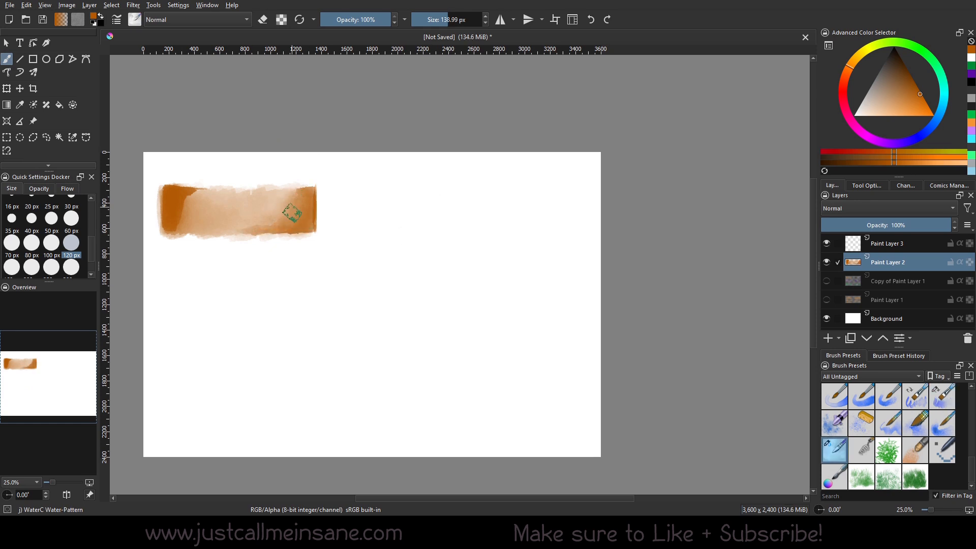
mouse_move(189, 197)
left_mouse_down()
mouse_move(173, 215)
mouse_move(203, 191)
left_mouse_up()
mouse_move(293, 214)
left_mouse_down()
mouse_move(279, 201)
mouse_move(290, 216)
left_mouse_up()
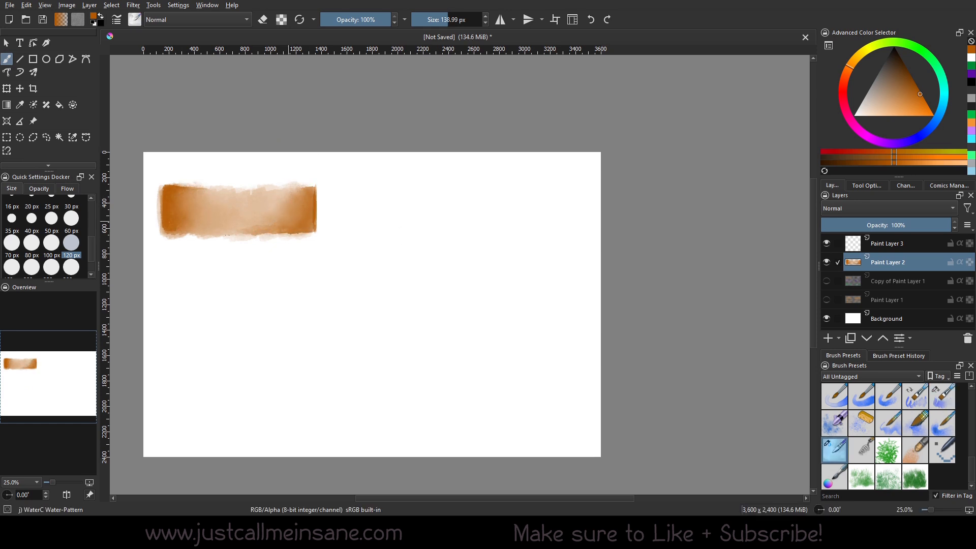
left_click(950, 405)
Step: Compare the dark orange swatch with the earlier swatches by toggling Paint Layer 2 and Copy of Paint Layer 1
left_click(827, 262)
left_click(828, 281)
left_click(827, 281)
left_click(827, 263)
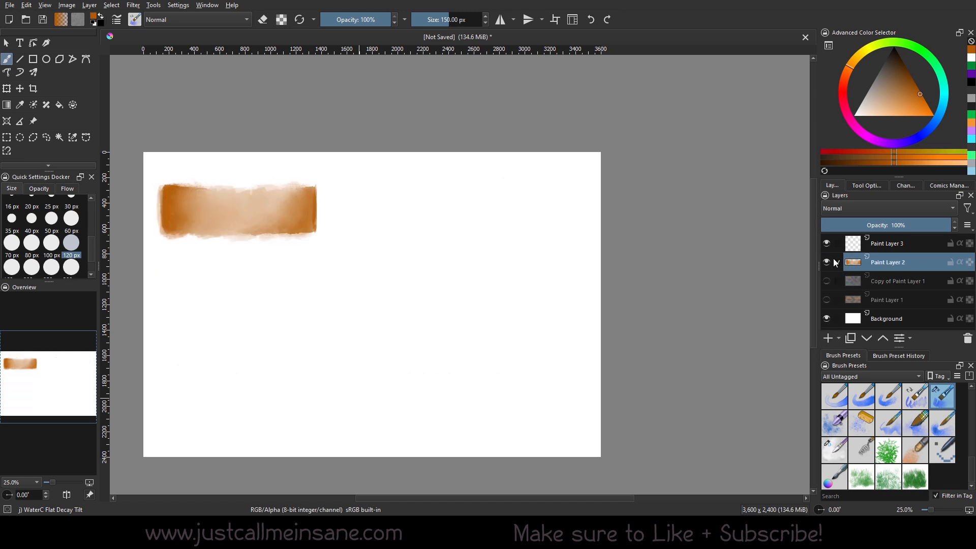
Step: Paint a light red swatch below the dark orange one with WaterC Flat Decay Tilt and blend it with WaterC Water-Pattern
left_click(842, 94)
left_click(910, 110)
mouse_move(165, 298)
left_mouse_down()
mouse_move(203, 323)
mouse_move(307, 289)
mouse_move(175, 296)
mouse_move(170, 318)
mouse_move(209, 324)
mouse_move(258, 304)
mouse_move(265, 283)
mouse_move(203, 274)
mouse_move(275, 294)
mouse_move(306, 280)
mouse_move(179, 275)
mouse_move(212, 287)
mouse_move(266, 281)
mouse_move(187, 315)
mouse_move(173, 274)
mouse_move(208, 314)
mouse_move(267, 323)
mouse_move(310, 315)
mouse_move(186, 277)
mouse_move(174, 299)
mouse_move(185, 283)
mouse_move(225, 318)
mouse_move(311, 278)
mouse_move(317, 282)
mouse_move(290, 323)
mouse_move(301, 306)
left_mouse_up()
key("ctrl+z")
left_click(834, 423)
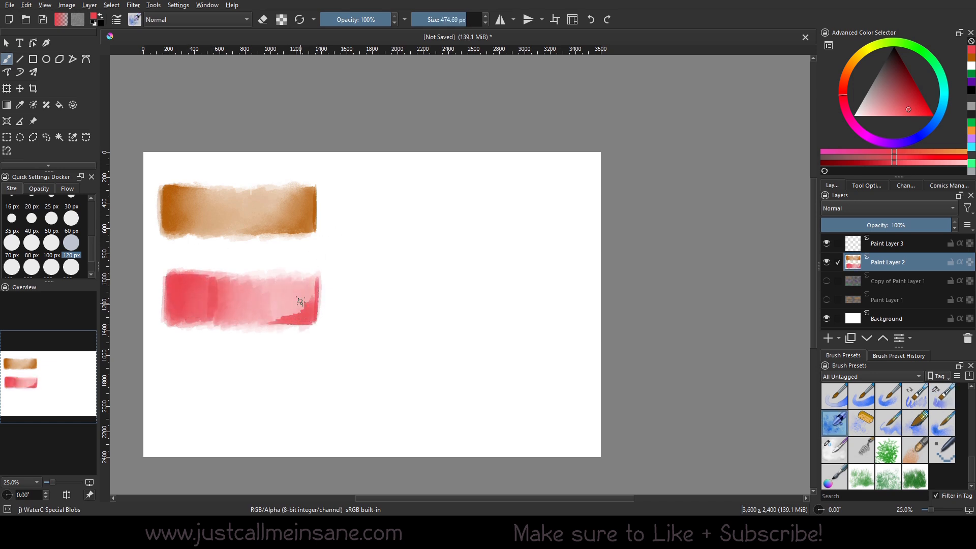
key("/")
key("ctrl+z")
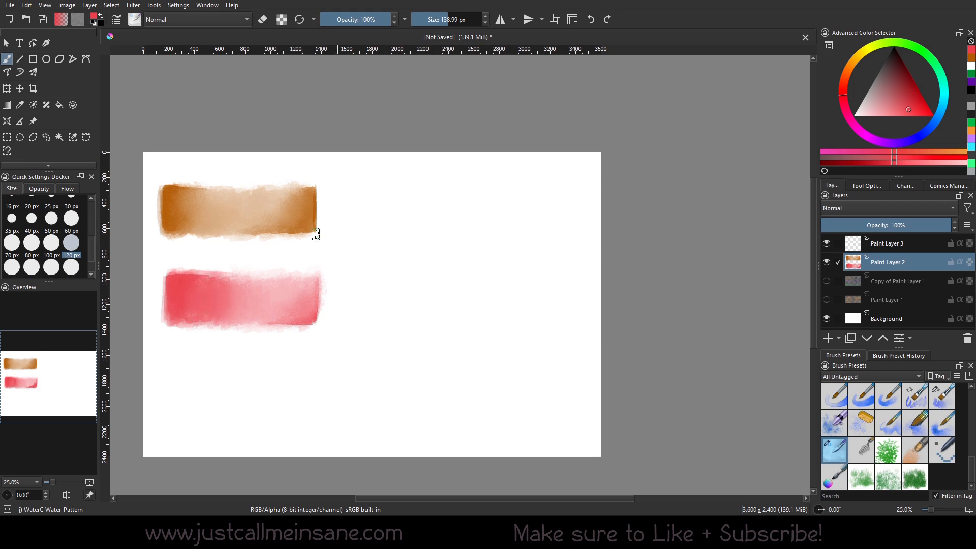
Step: Deepen the red swatch's right edge with WaterC Flat Decay Tilt and soften it with WaterC Water-Pattern
left_click(943, 397)
left_click_drag(318, 272, 313, 314)
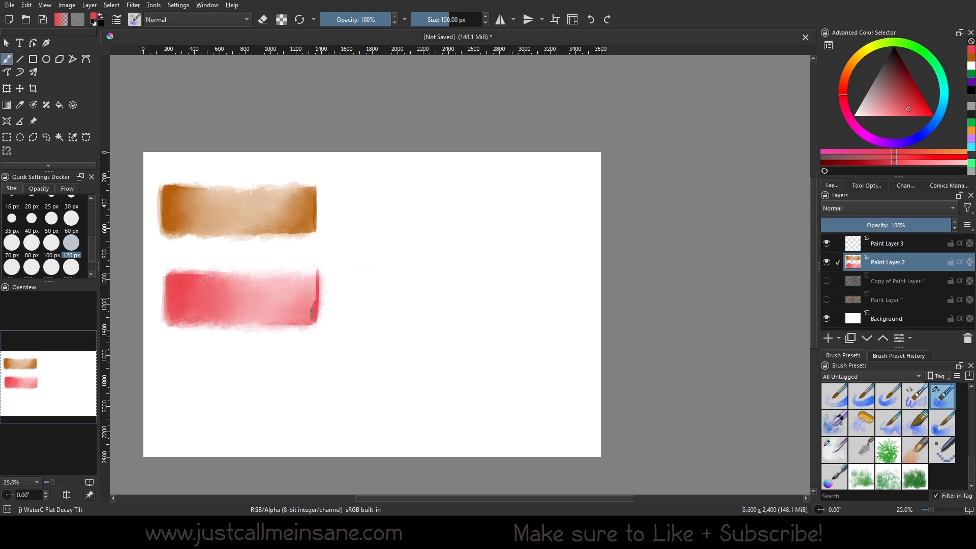
key("/")
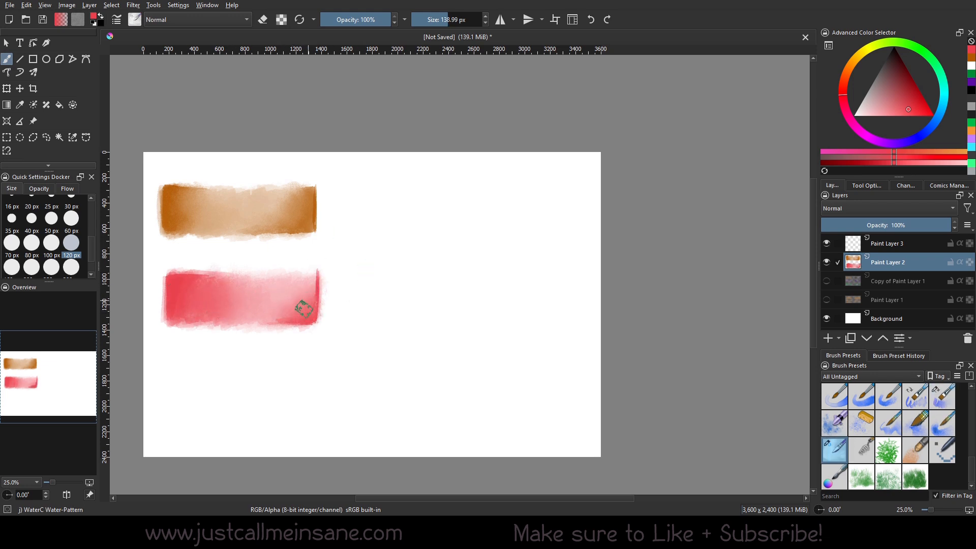
Step: Paint a dark red swatch below the light red one with WaterC Flat Decay Tilt and blend it with WaterC Water-Pattern
key("/")
mouse_move(165, 388)
left_mouse_down()
mouse_move(284, 390)
mouse_move(193, 386)
mouse_move(174, 402)
mouse_move(218, 404)
mouse_move(175, 377)
mouse_move(221, 399)
mouse_move(311, 399)
mouse_move(171, 389)
mouse_move(249, 410)
mouse_move(173, 409)
mouse_move(305, 371)
mouse_move(321, 386)
mouse_move(309, 412)
mouse_move(319, 368)
mouse_move(165, 364)
mouse_move(294, 356)
mouse_move(264, 412)
left_mouse_up()
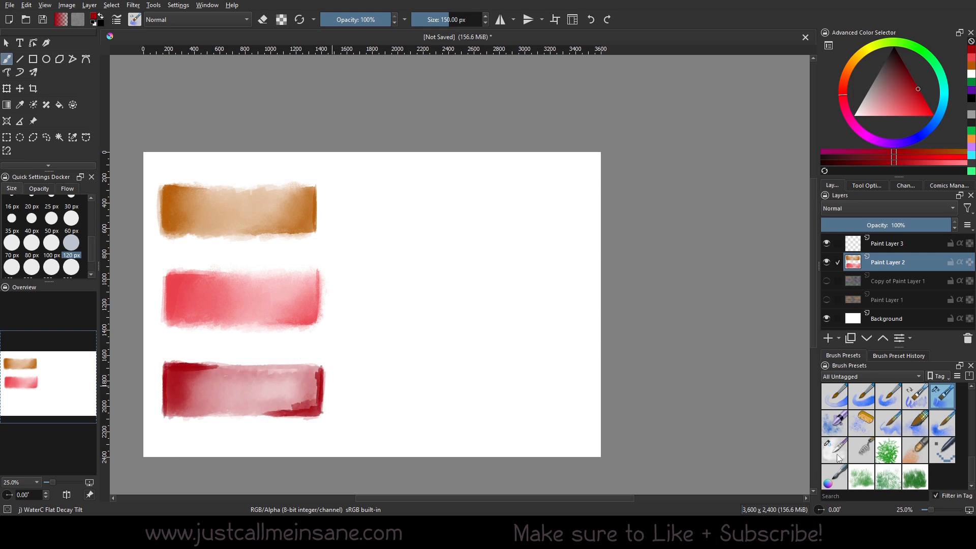
left_click(839, 458)
mouse_move(320, 377)
left_mouse_down()
mouse_move(284, 404)
mouse_move(313, 384)
mouse_move(184, 373)
mouse_move(197, 398)
mouse_move(223, 379)
left_mouse_up()
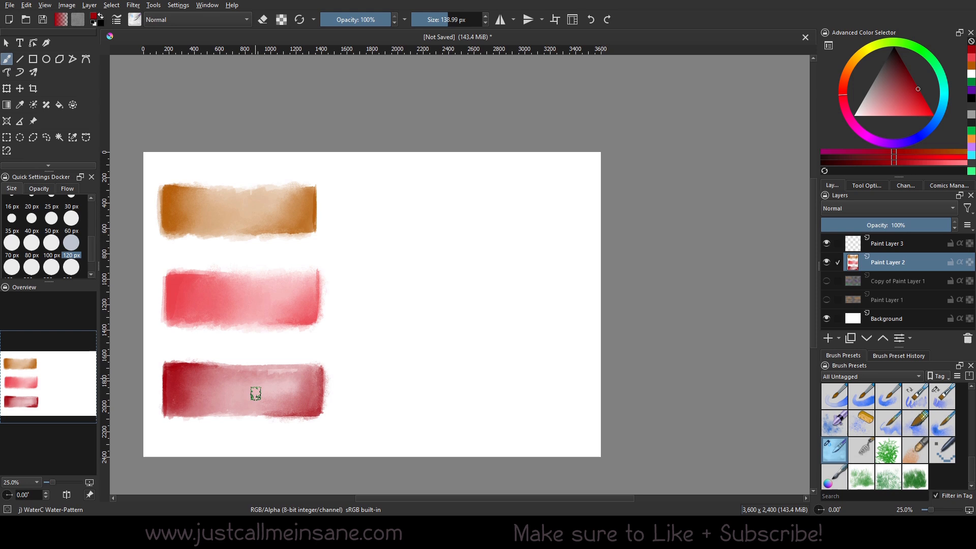
Step: Compare the three new swatches with the six earlier ones by toggling the two layers, leaving only the new set shown
left_click(826, 281)
left_click(827, 263)
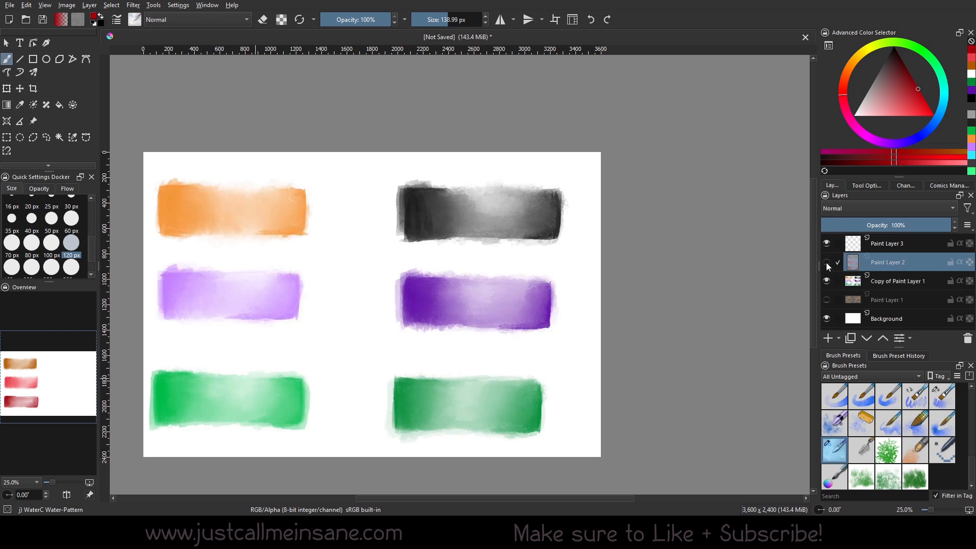
left_click(828, 263)
left_click(827, 264)
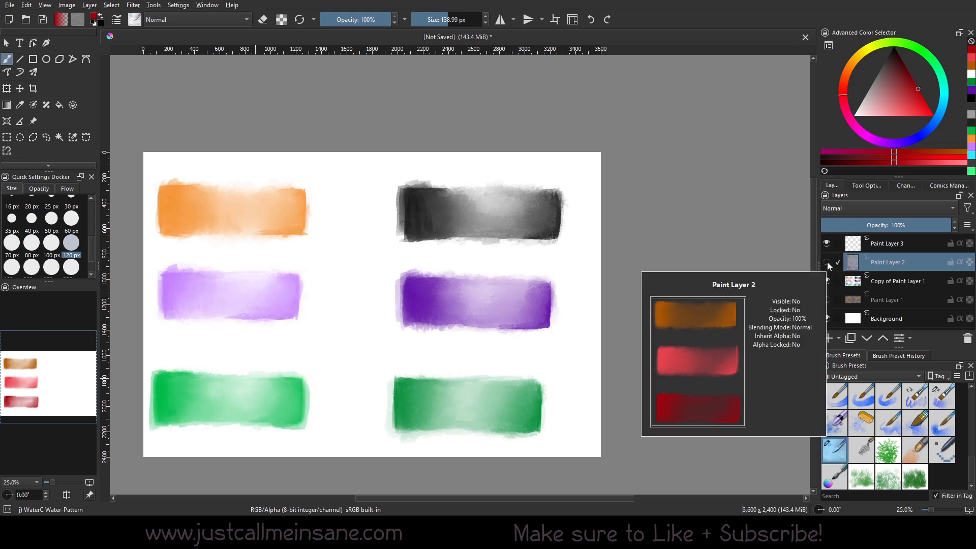
left_click(826, 262)
left_click(826, 281)
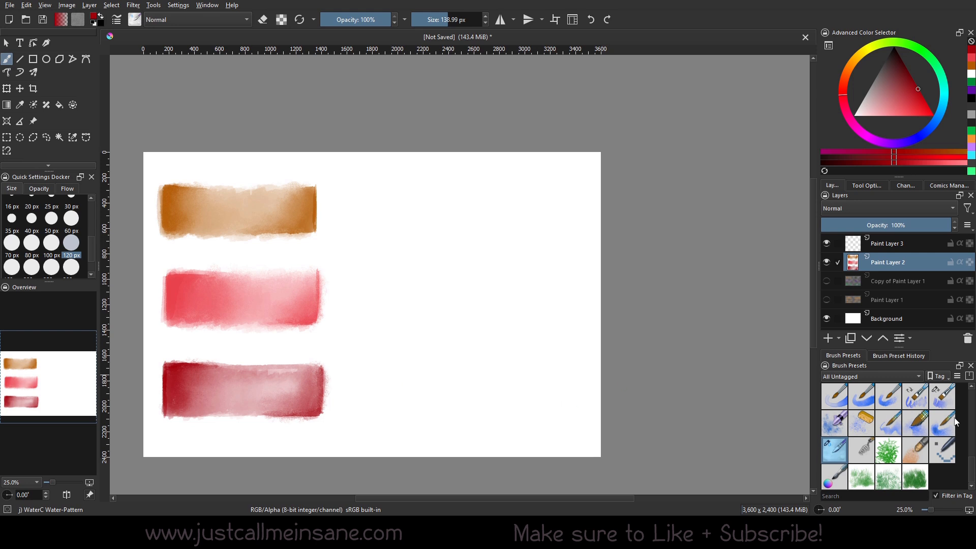
Step: Select the WaterC Flat Decay Tilt brush preset and show its name and preview
left_click(948, 400)
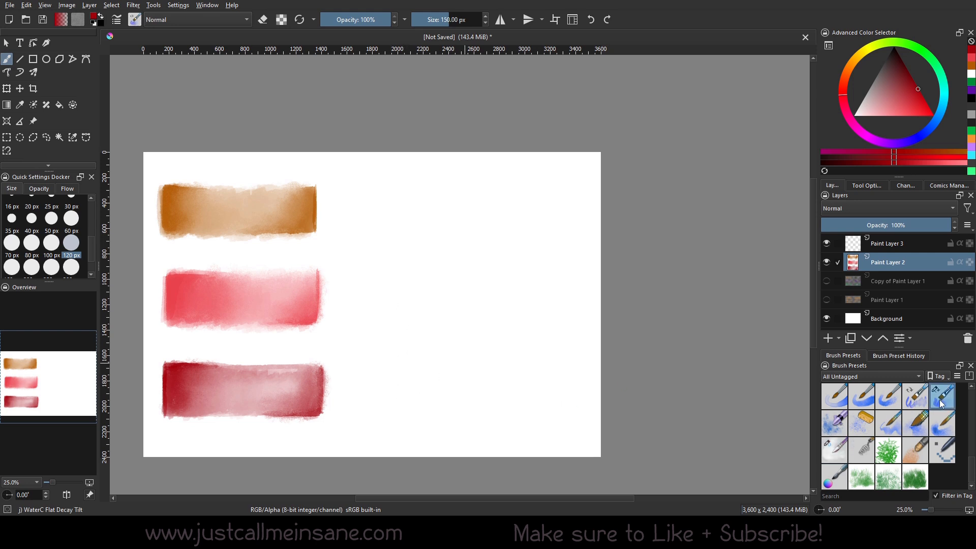
mouse_move(941, 404)
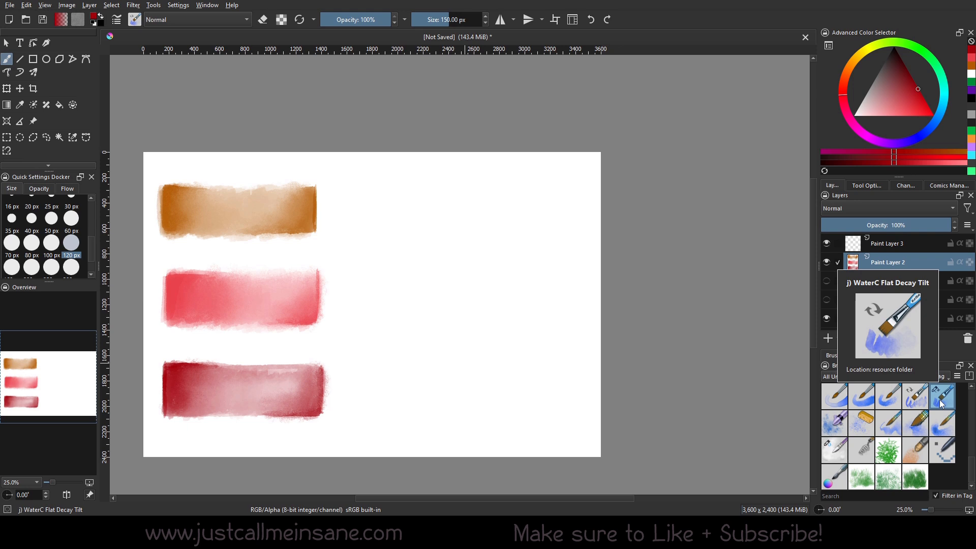
left_click_drag(555, 329, 546, 354)
left_click_drag(539, 389, 558, 366)
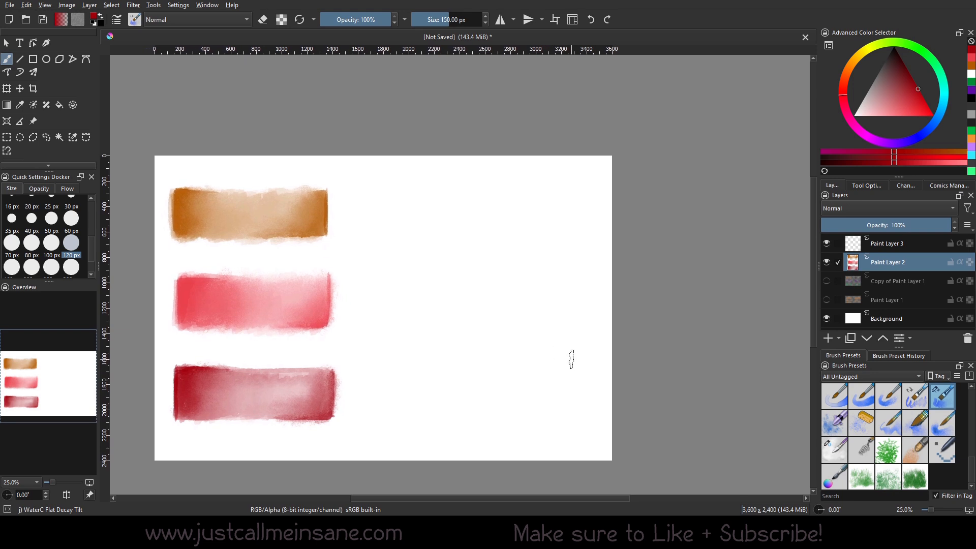
mouse_move(381, 336)
left_mouse_down()
mouse_move(424, 338)
mouse_move(420, 375)
mouse_move(457, 412)
left_mouse_up()
key("ctrl+z")
Step: Pick a slightly darker red and paint a horizontal band with a drip below it in the canvas's empty upper-right area
left_click(915, 83)
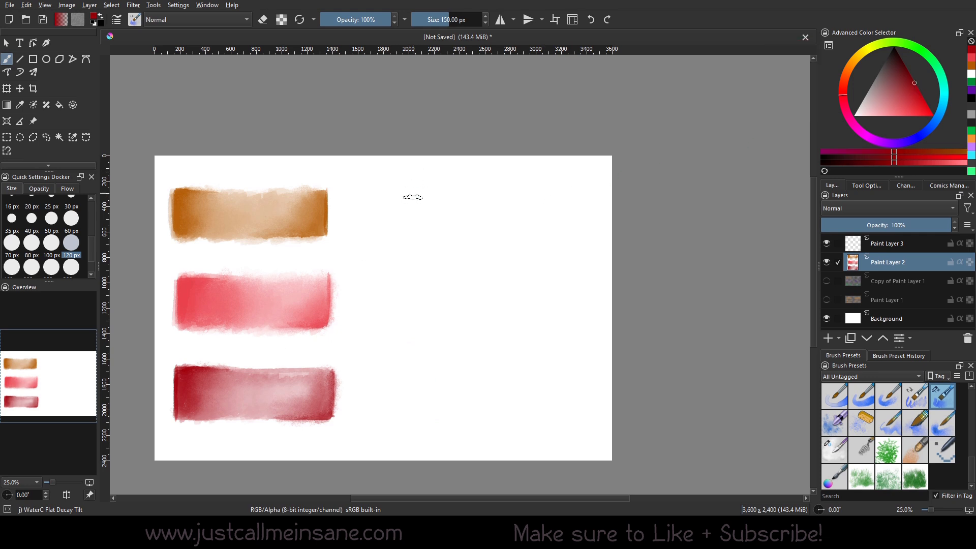
mouse_move(410, 196)
left_mouse_down()
mouse_move(427, 229)
mouse_move(438, 232)
mouse_move(477, 198)
mouse_move(514, 227)
mouse_move(559, 206)
left_mouse_up()
mouse_move(454, 243)
left_mouse_down()
mouse_move(481, 234)
mouse_move(545, 242)
mouse_move(440, 244)
mouse_move(569, 242)
mouse_move(418, 244)
mouse_move(510, 234)
mouse_move(414, 233)
mouse_move(444, 253)
mouse_move(443, 294)
mouse_move(446, 243)
mouse_move(473, 279)
mouse_move(476, 240)
mouse_move(474, 305)
left_mouse_up()
Step: Blend the dark red band and shape three tapering drips under it, alternating WaterC Water-Pattern and WaterC Flat Decay Tilt, reducing Water-Pattern to 84.53 px
key("slash")
mouse_move(503, 245)
left_mouse_down()
mouse_move(503, 273)
mouse_move(504, 257)
mouse_move(471, 249)
mouse_move(473, 282)
left_mouse_up()
mouse_move(466, 246)
left_mouse_down()
mouse_move(470, 267)
mouse_move(501, 275)
left_mouse_up()
key("slash")
mouse_move(561, 243)
left_mouse_down()
mouse_move(414, 240)
mouse_move(571, 236)
mouse_move(438, 227)
mouse_move(503, 248)
mouse_move(443, 246)
left_mouse_up()
key("bracketleft")
key("bracketleft")
key("bracketleft")
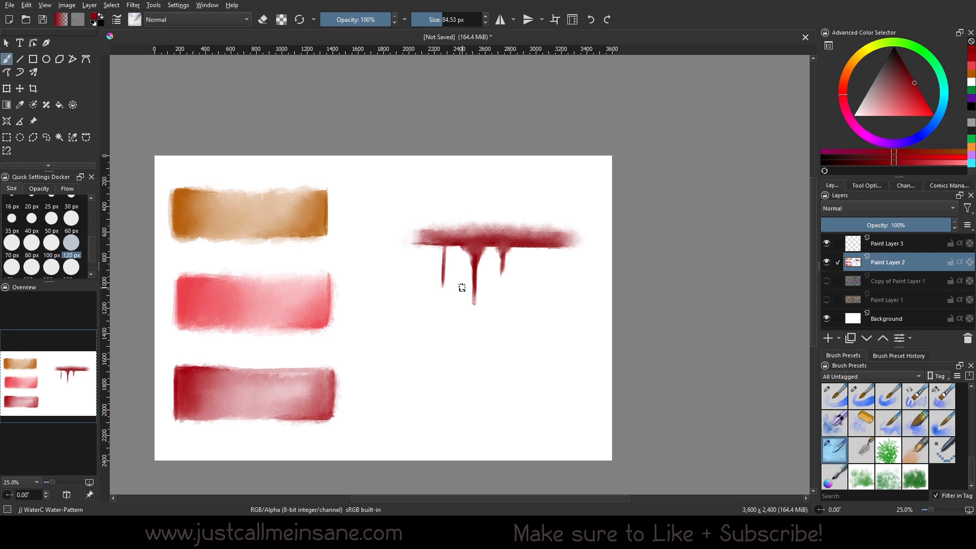
Step: Compare Paint Layer 2 with Copy of Paint Layer 1 by toggling their visibility, leaving only the red and brown painting shown
scroll(462, 288, "down", 1)
scroll(462, 287, "up", 1)
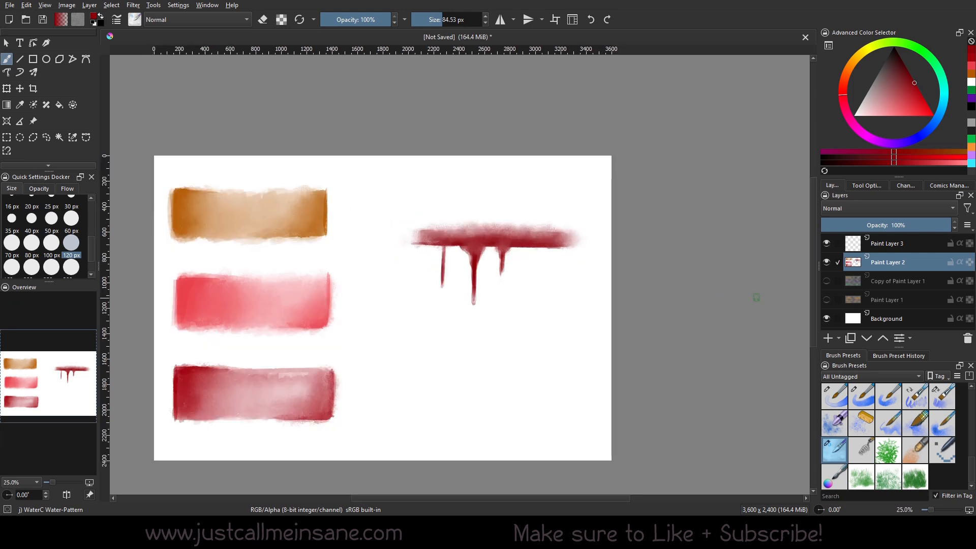
left_click(828, 261)
left_click(827, 281)
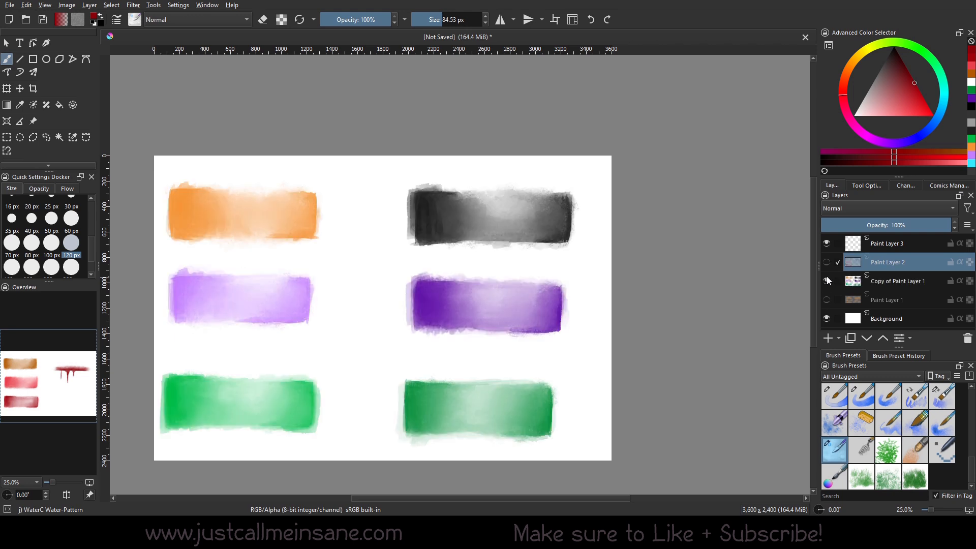
left_click(827, 281)
left_click(827, 262)
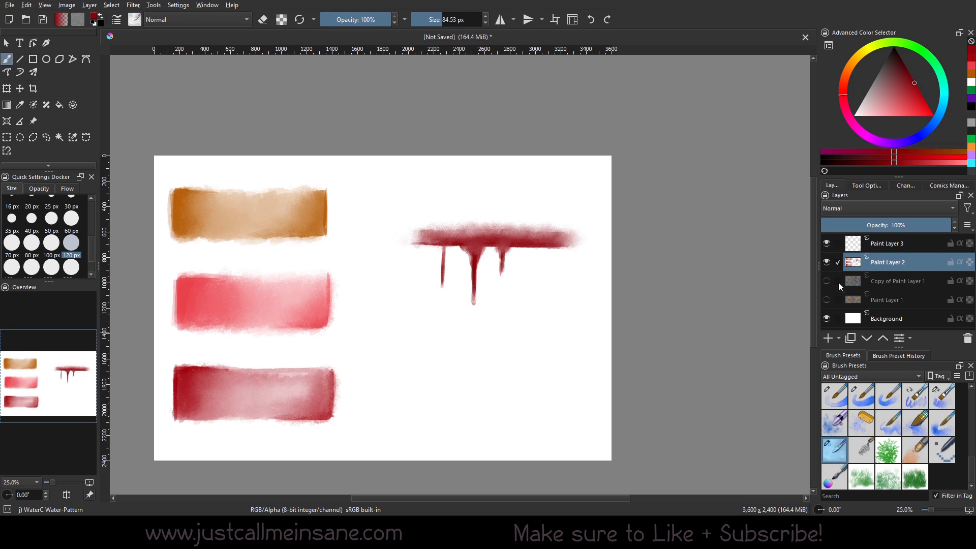
left_click(826, 262)
left_click(827, 281)
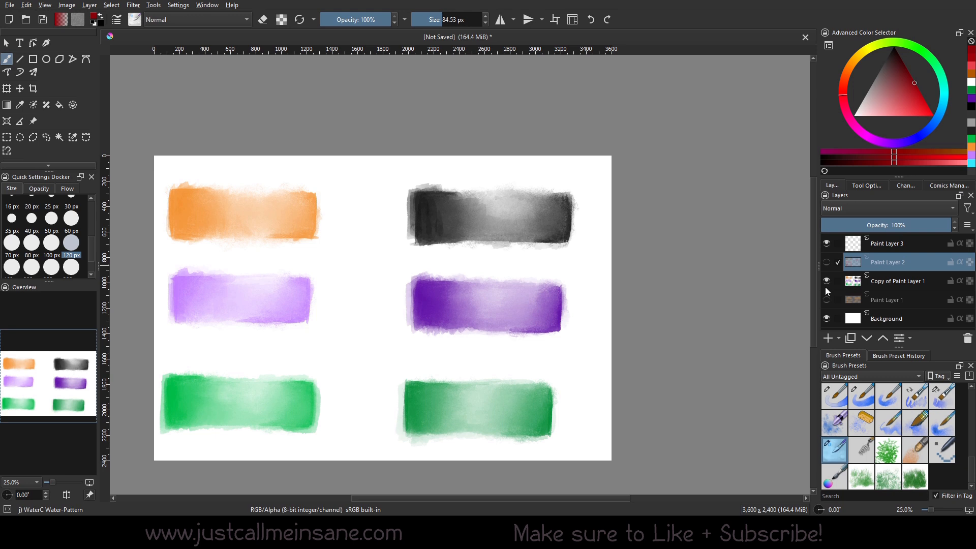
left_click(827, 262)
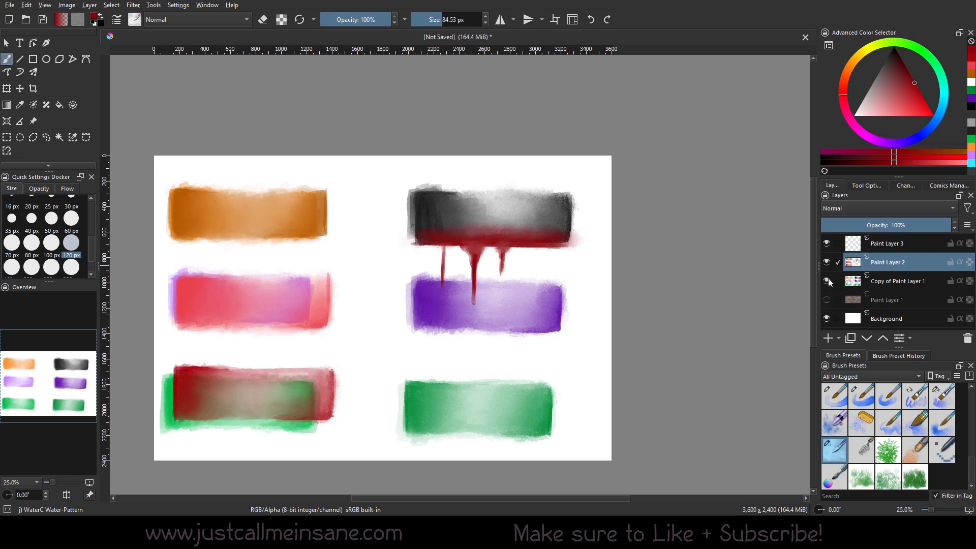
left_click(827, 281)
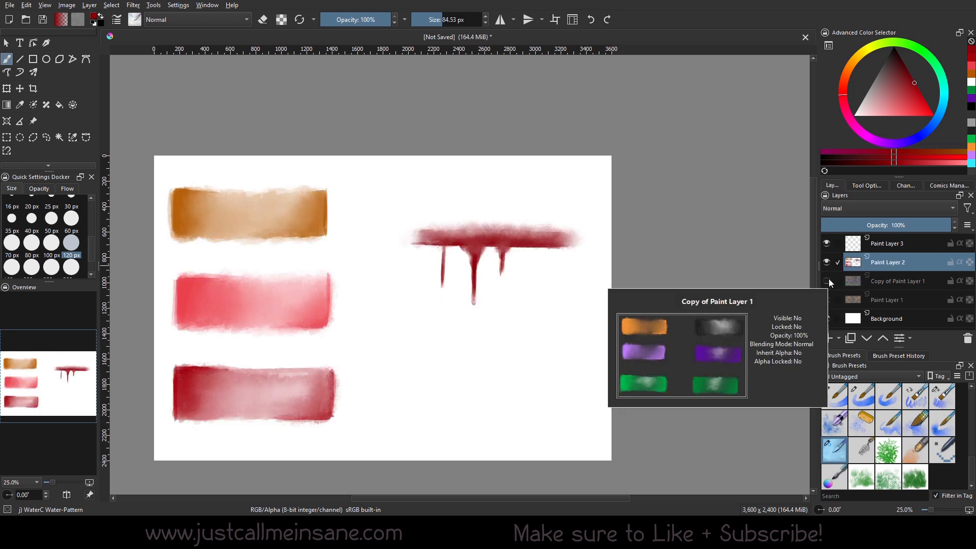